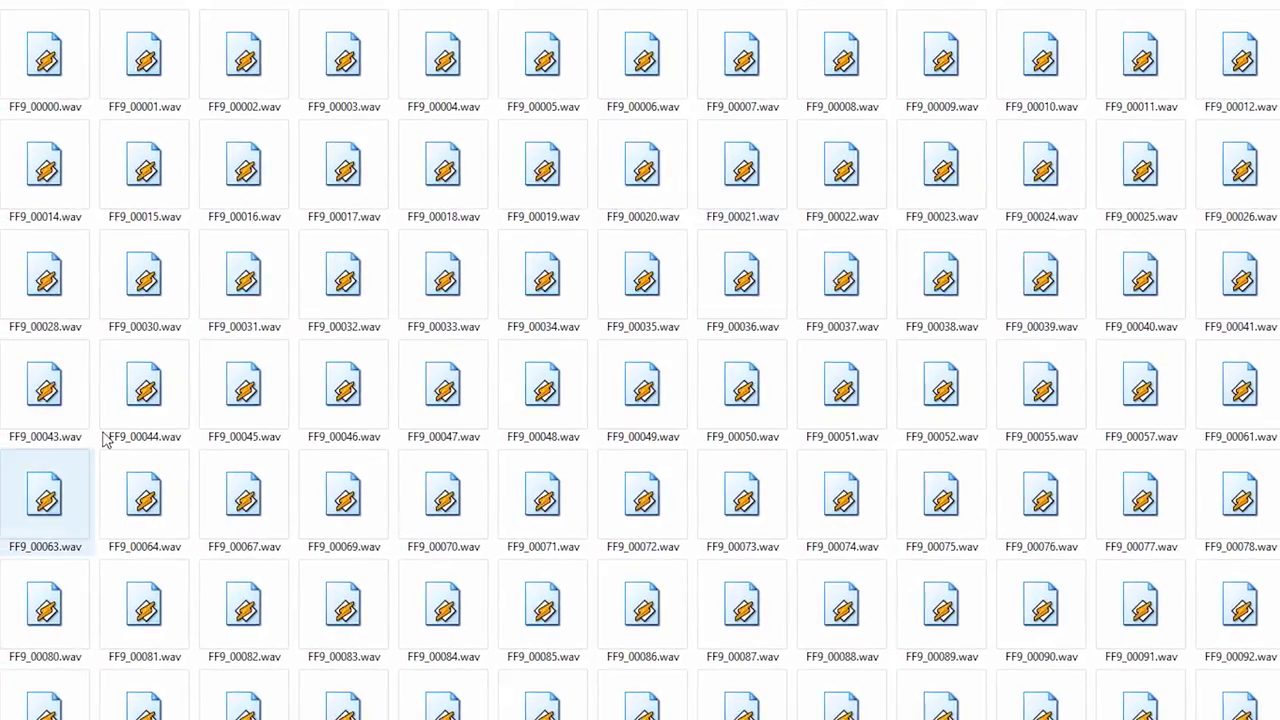
# Browse the FF9 clips 00019, 00051 and 00072, then play FF9_00197.wav.
pyautogui.scroll(-10, 740, 200)
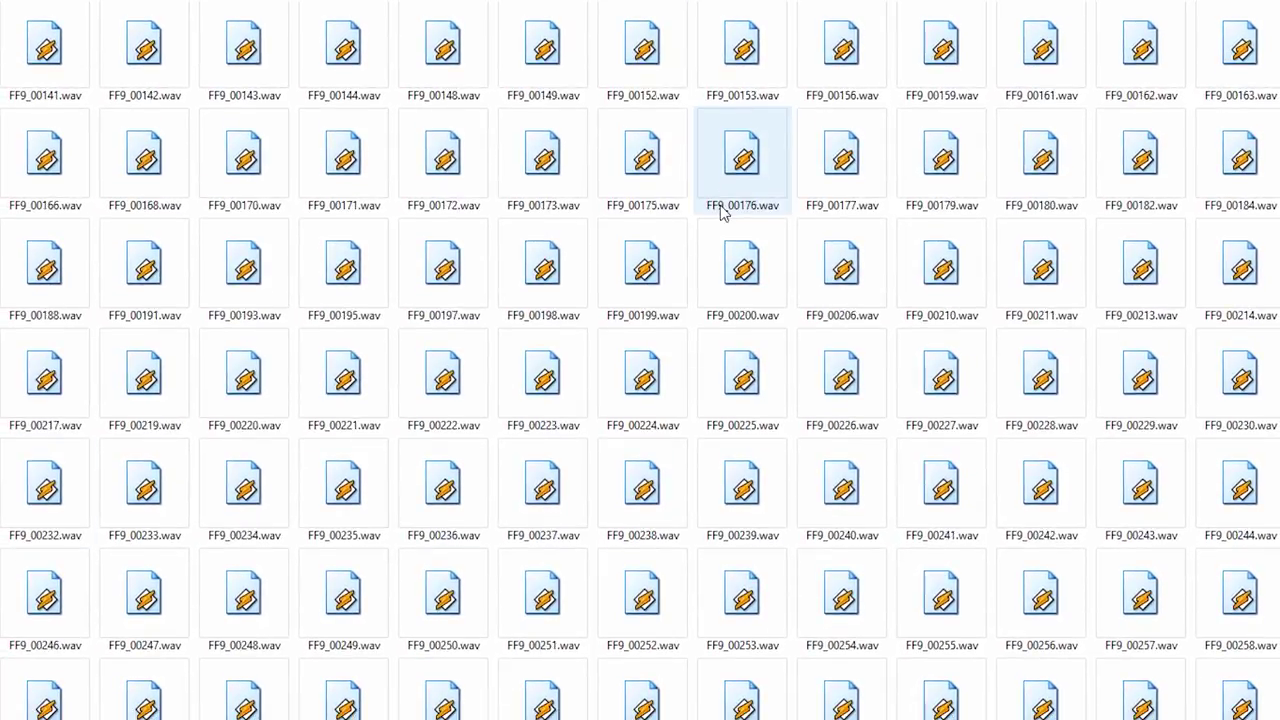
pyautogui.scroll(10, 740, 200)
pyautogui.click(548, 175)
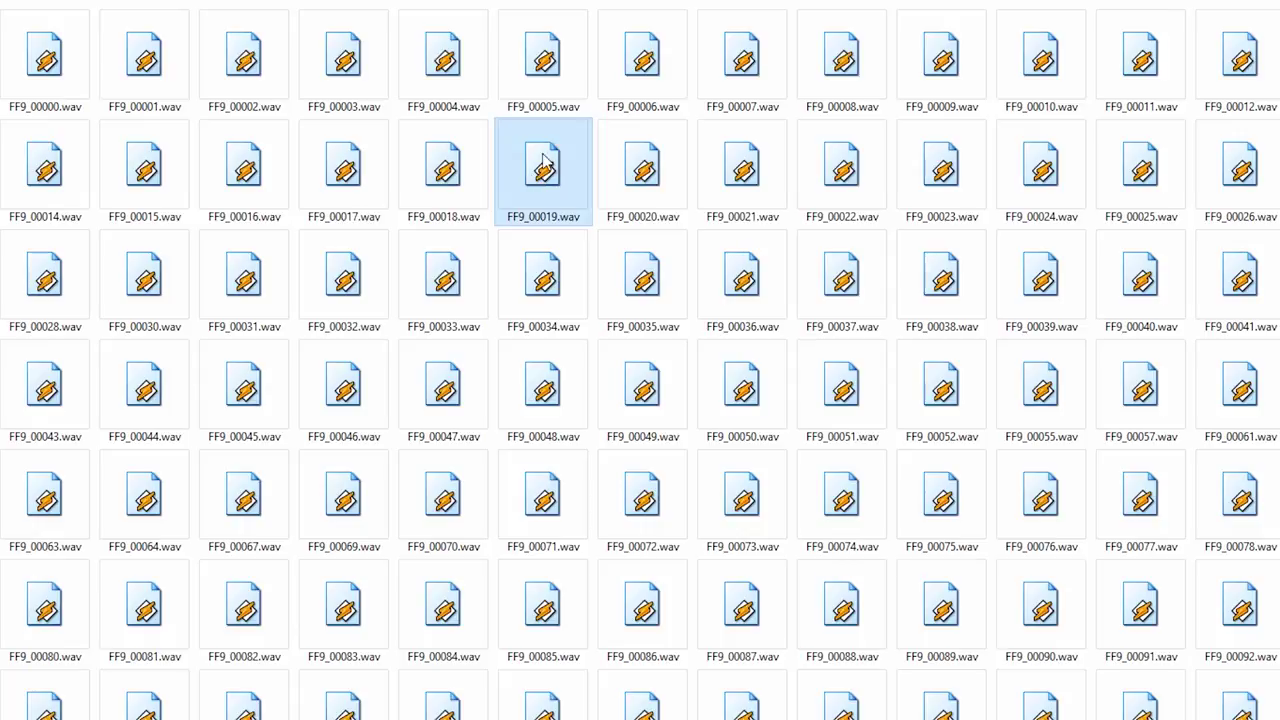
pyautogui.click(811, 366)
pyautogui.click(655, 505)
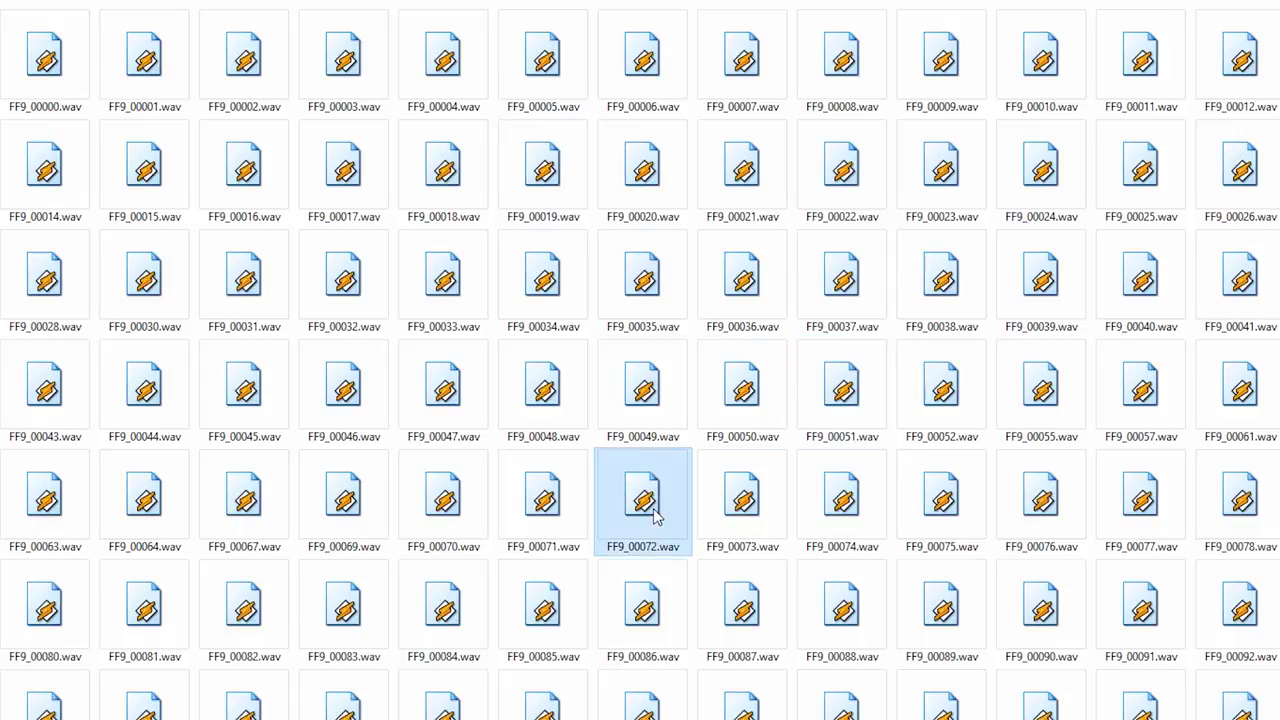
pyautogui.scroll(-5, 660, 505)
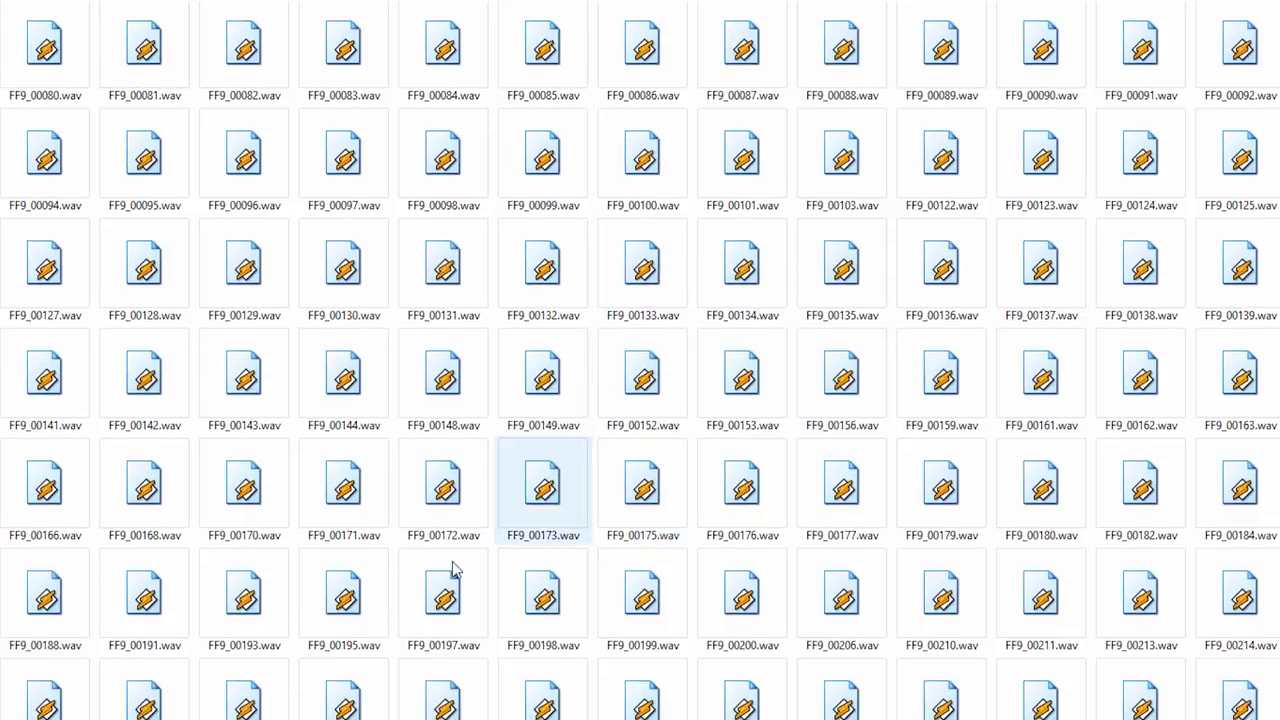
pyautogui.click(456, 594)
pyautogui.doubleClick(451, 594)
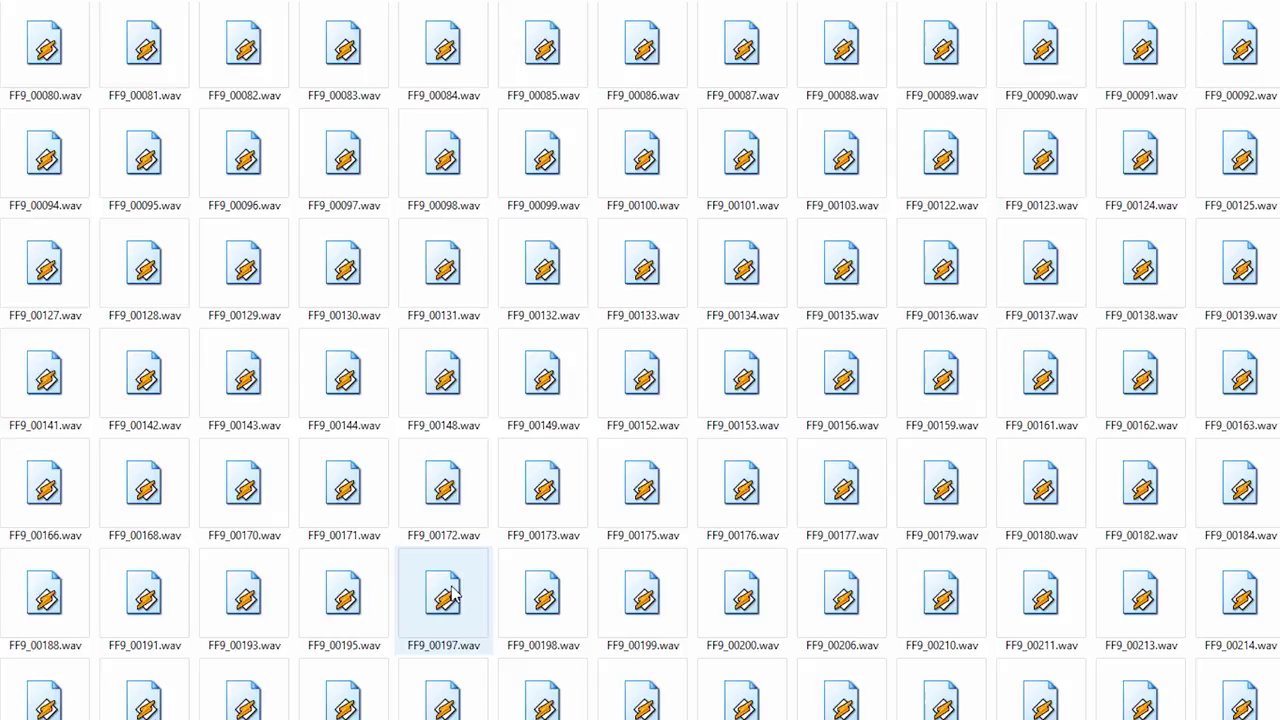
pyautogui.click(453, 594)
# Step through clips FF9_00281, 00284, 00292, 00471, 00625, 00975, 00981 and 01606.
pyautogui.scroll(-6, 742, 490)
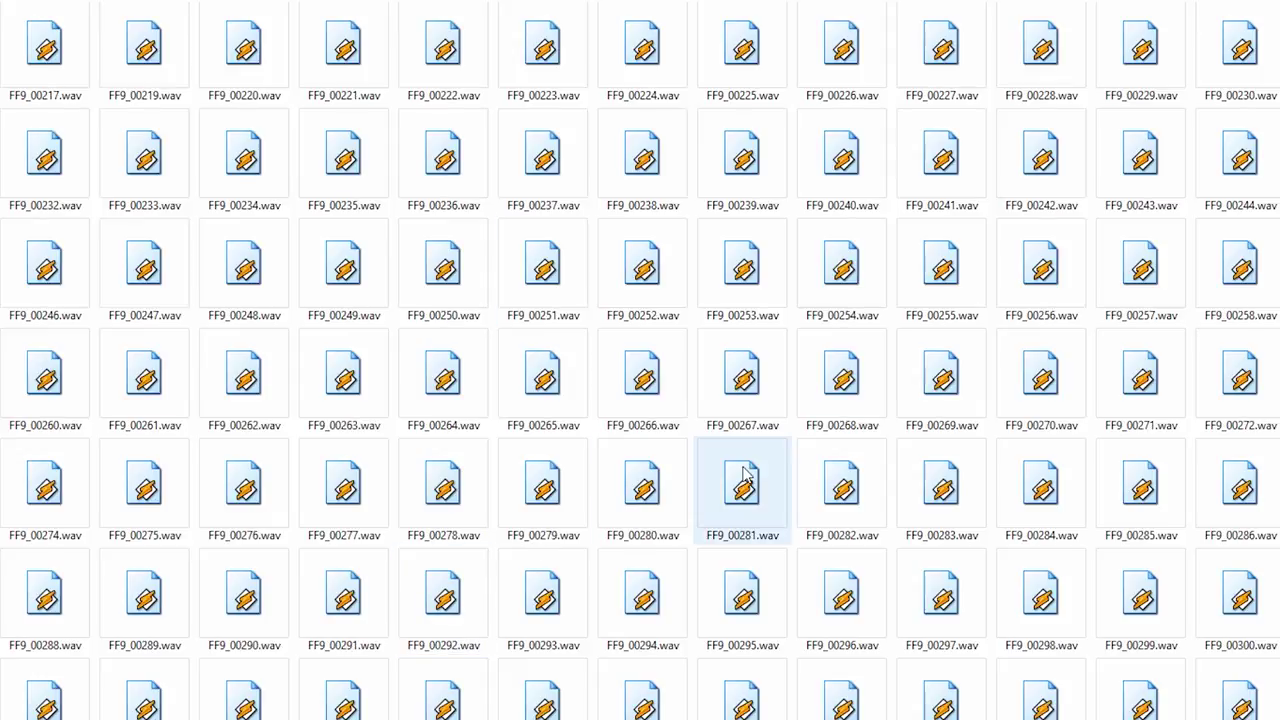
pyautogui.click(740, 486)
pyautogui.click(1040, 517)
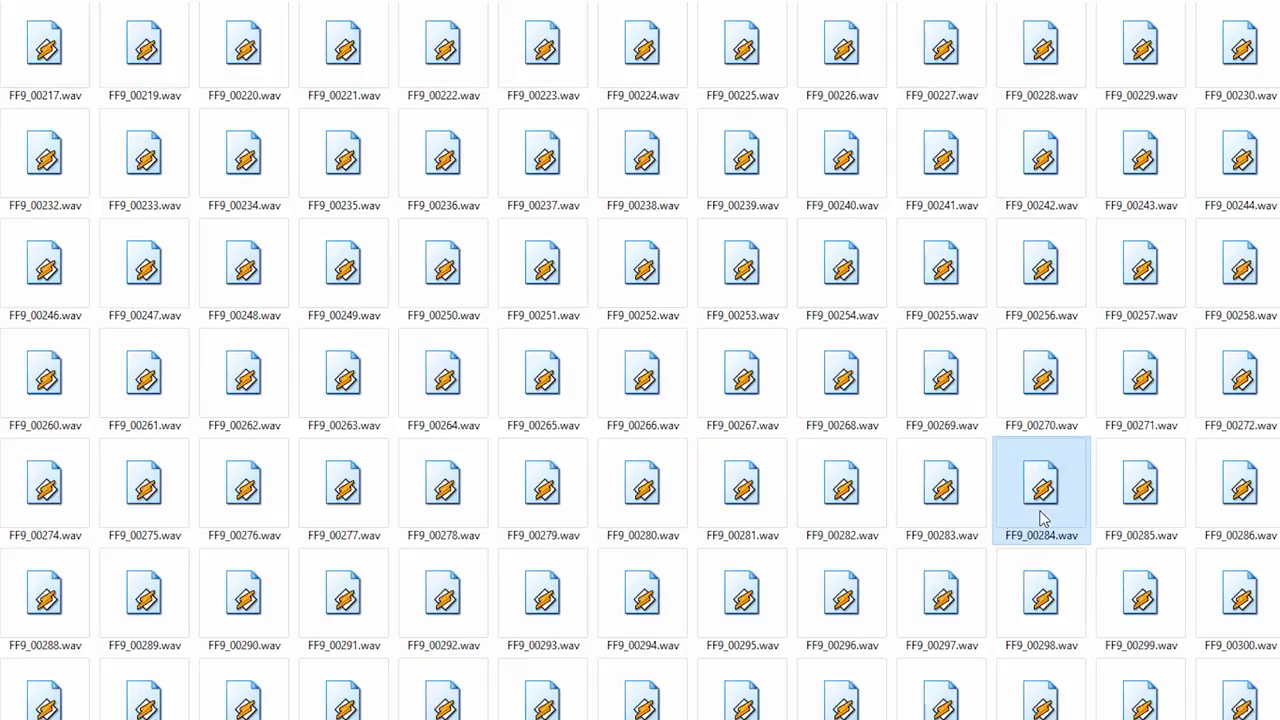
pyautogui.click(455, 598)
pyautogui.scroll(-13, 742, 500)
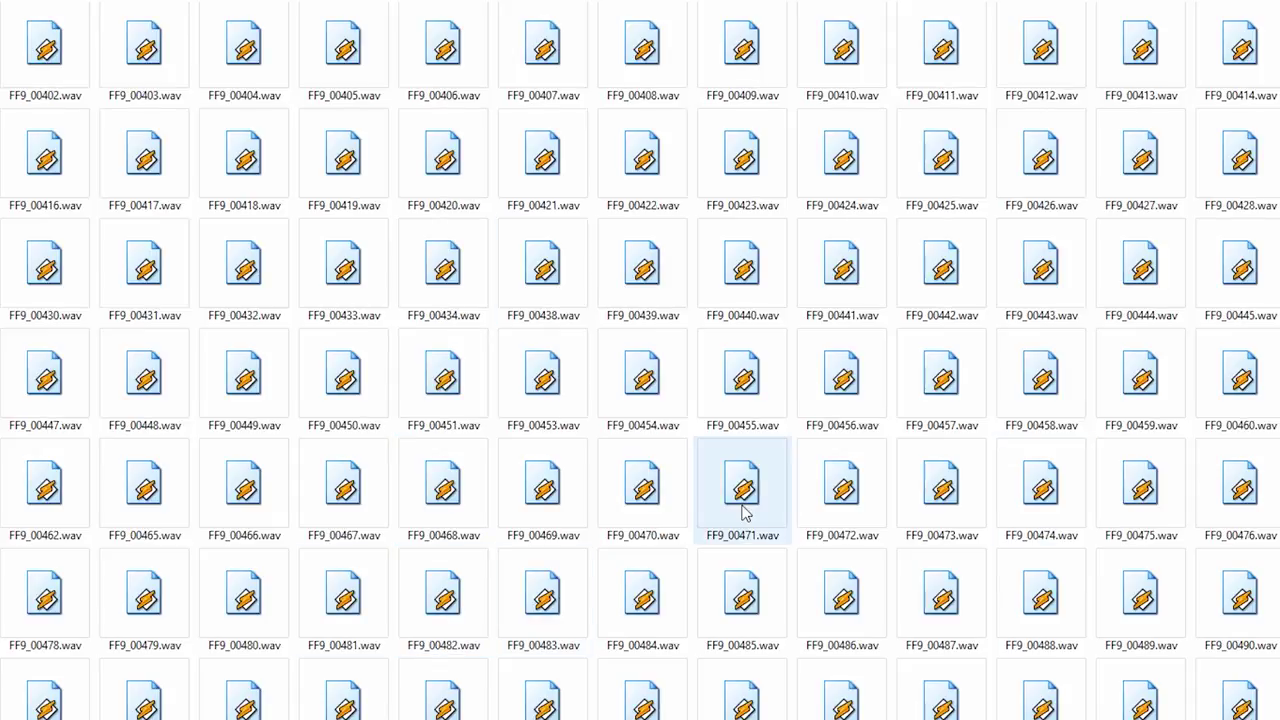
pyautogui.click(744, 510)
pyautogui.scroll(-11, 744, 500)
pyautogui.click(568, 505)
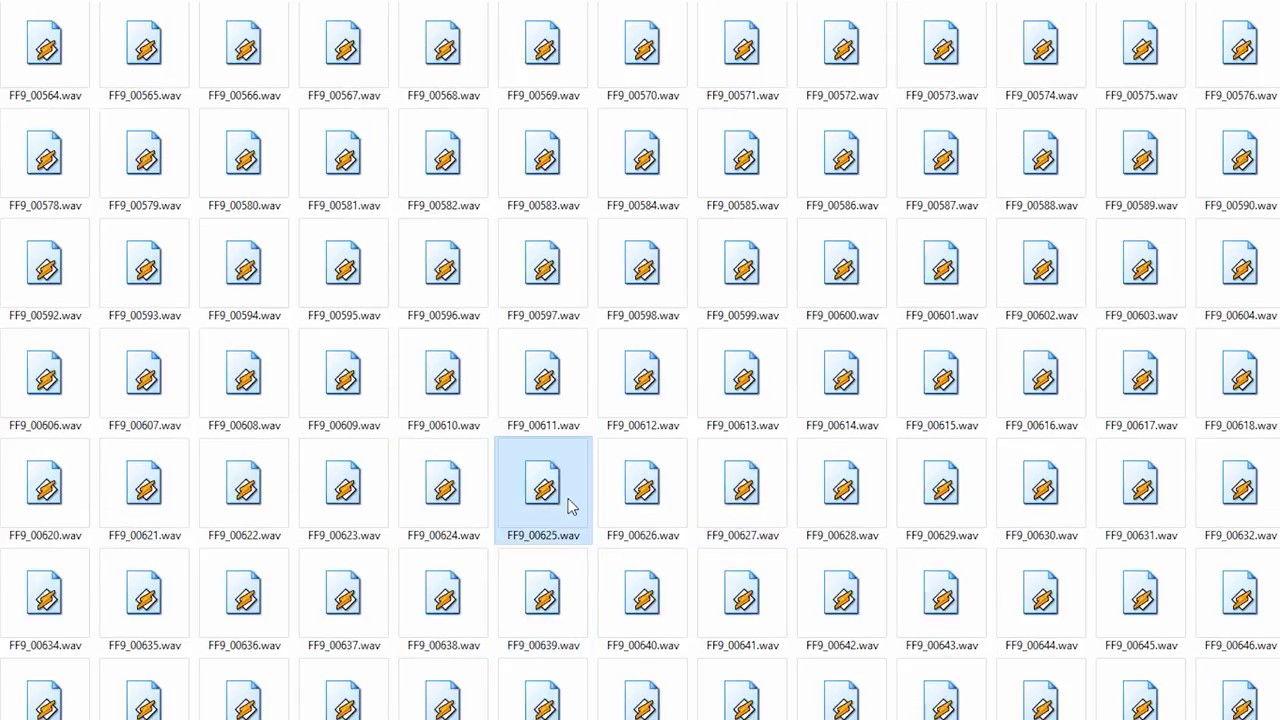
pyautogui.scroll(-20, 700, 534)
pyautogui.click(646, 517)
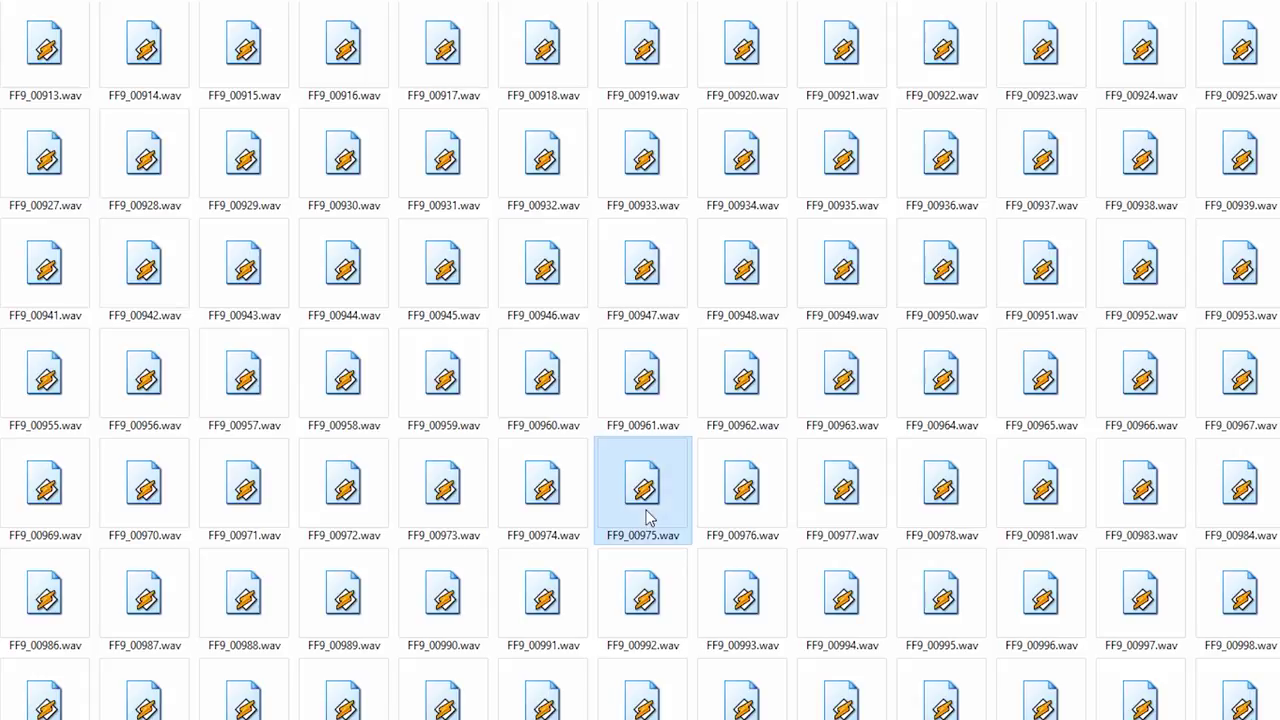
pyautogui.click(1065, 512)
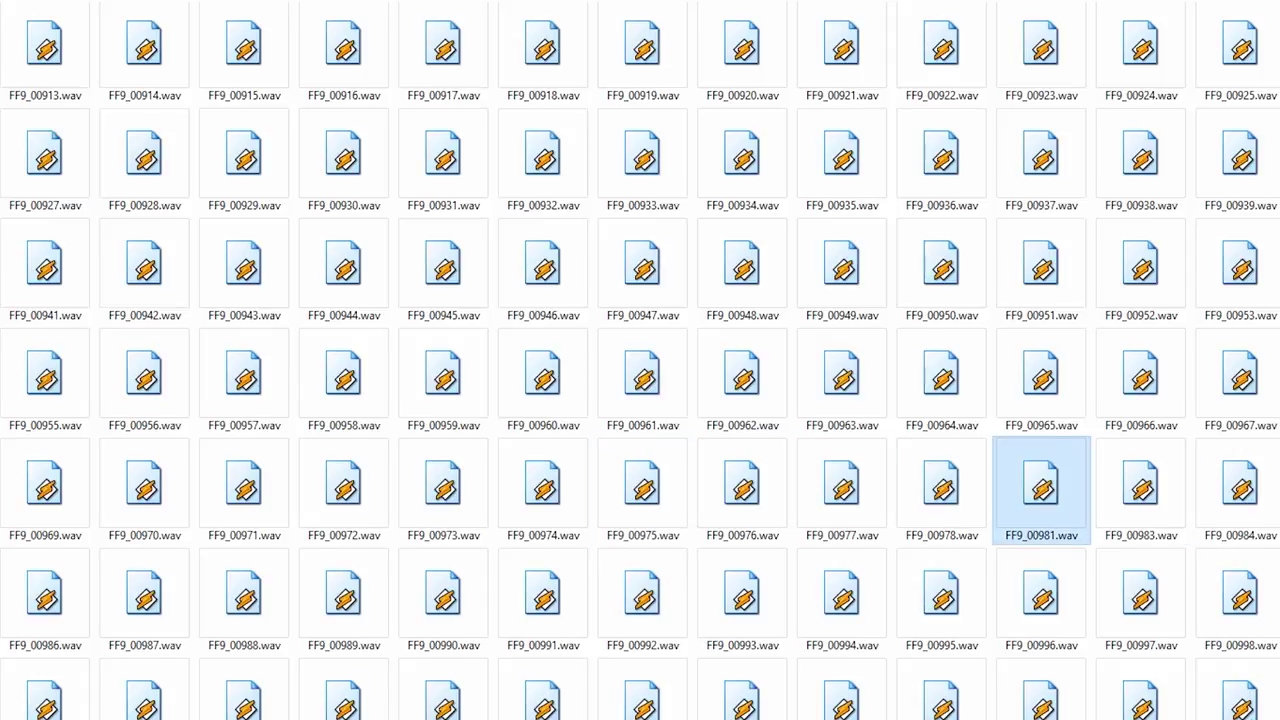
pyautogui.scroll(-20, 800, 500)
pyautogui.click(625, 475)
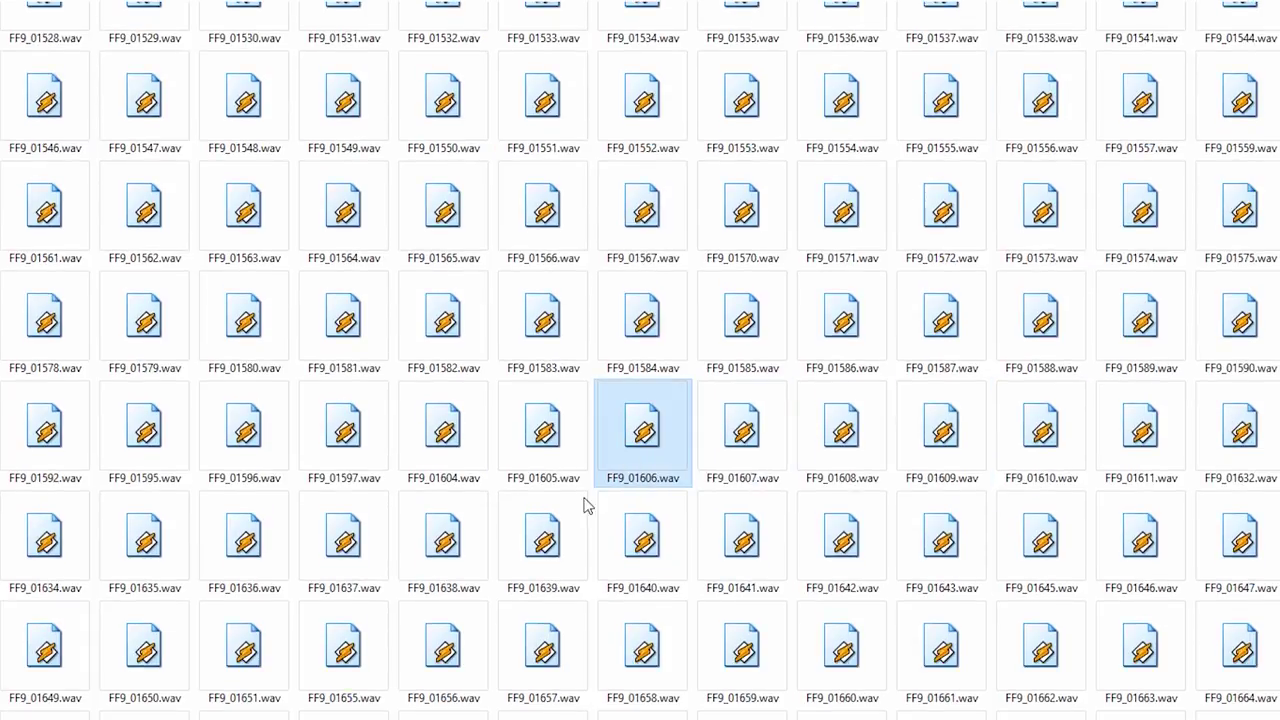
# Select FF9_02243.wav and view its details: 3.1 seconds, mono, 22 kHz.
pyautogui.click(425, 553)
pyautogui.click(905, 540)
pyautogui.scroll(-10, 891, 543)
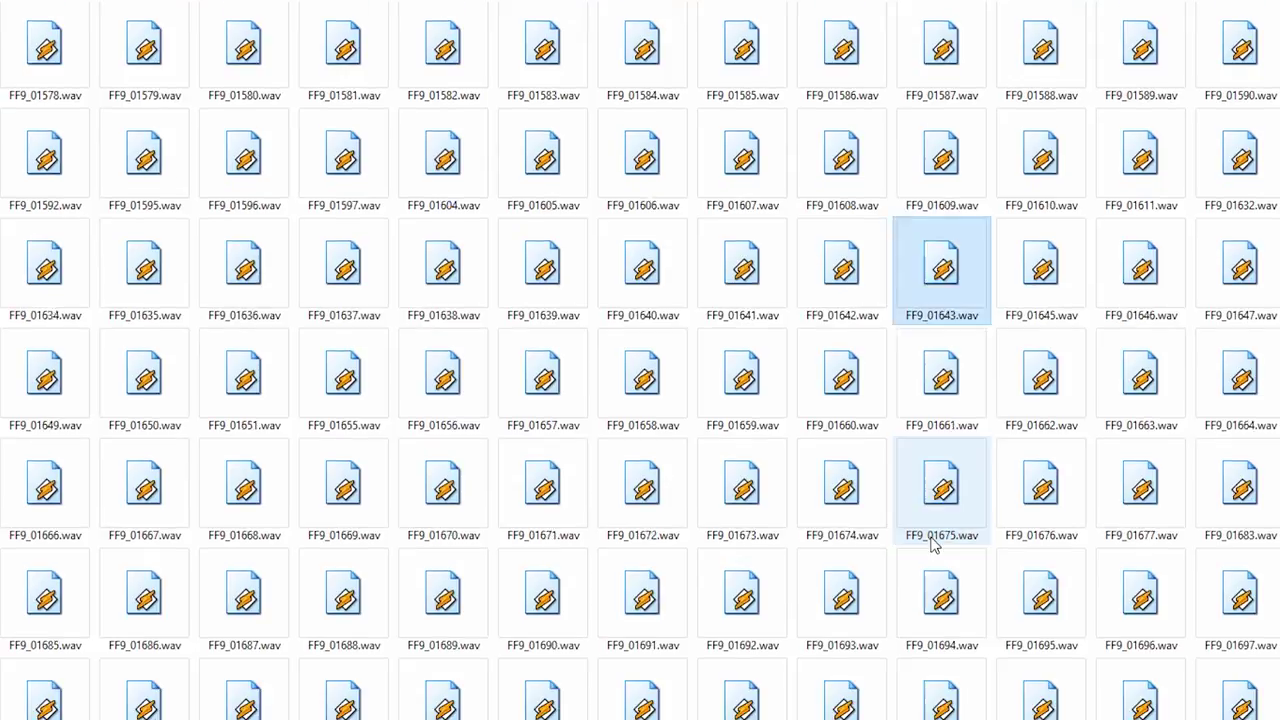
pyautogui.click(624, 579)
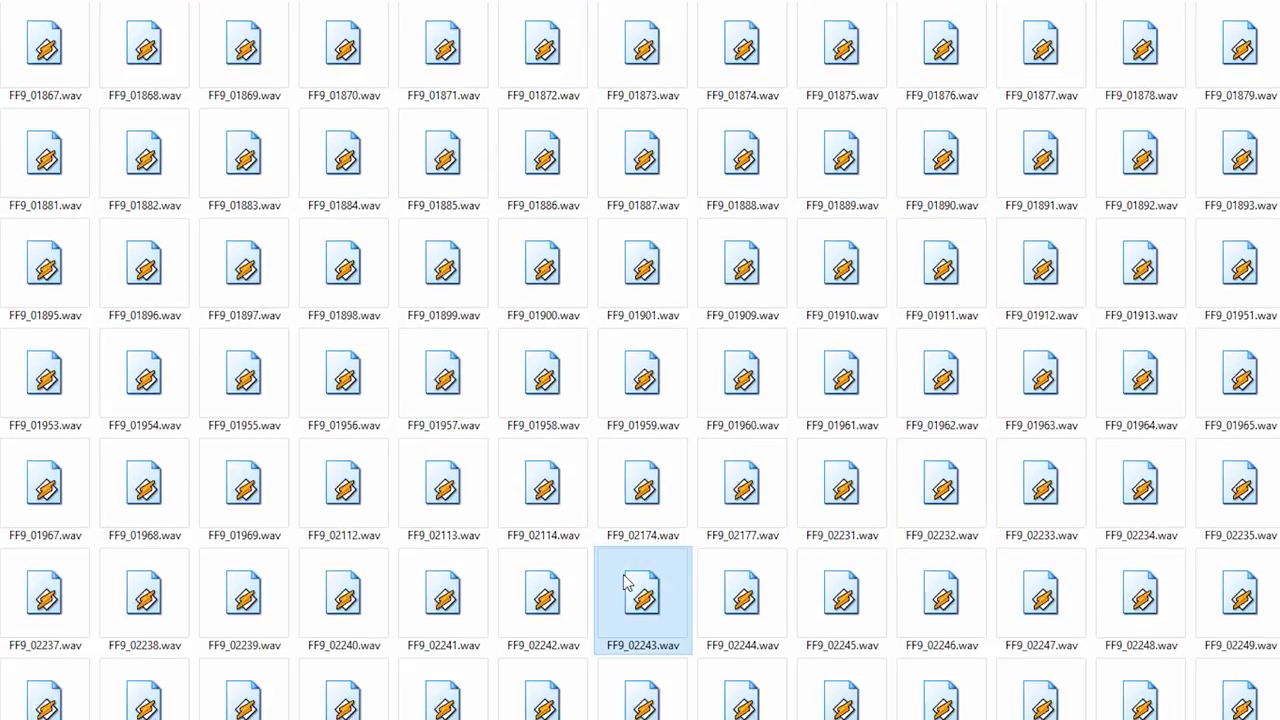
pyautogui.moveTo(660, 590)
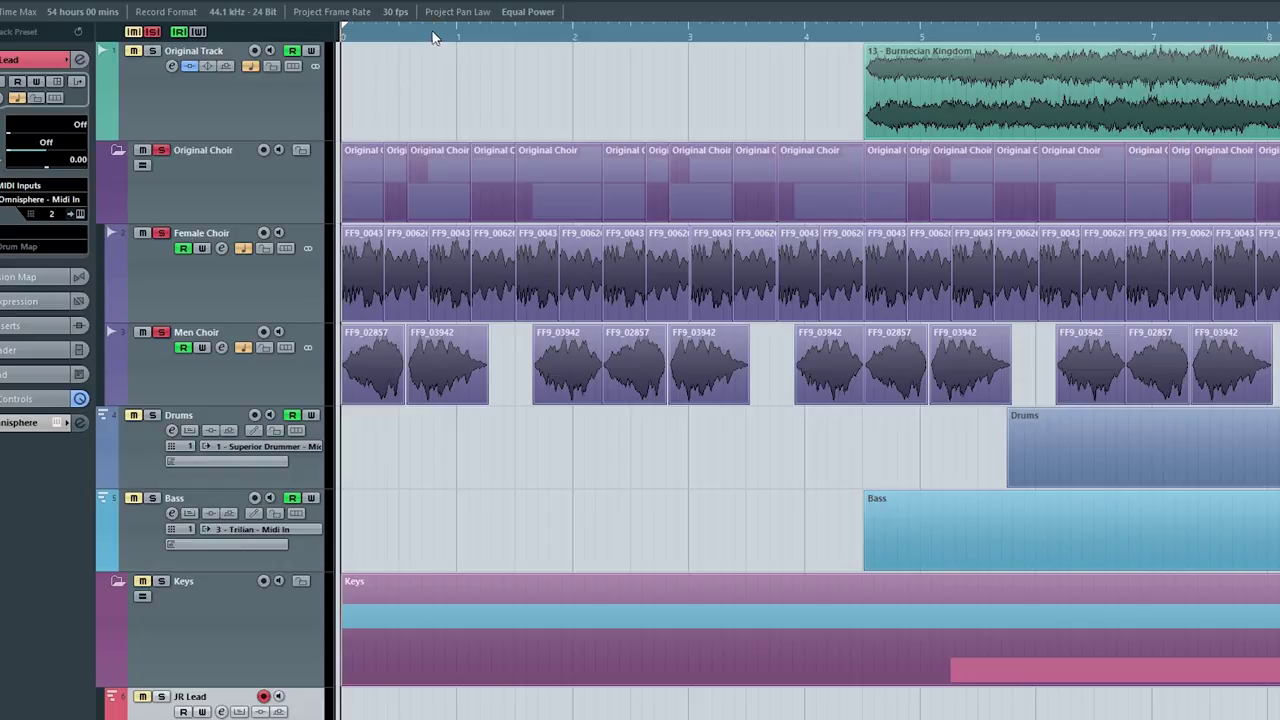
# Play the arrangement from the beginning.
pyautogui.press('space')
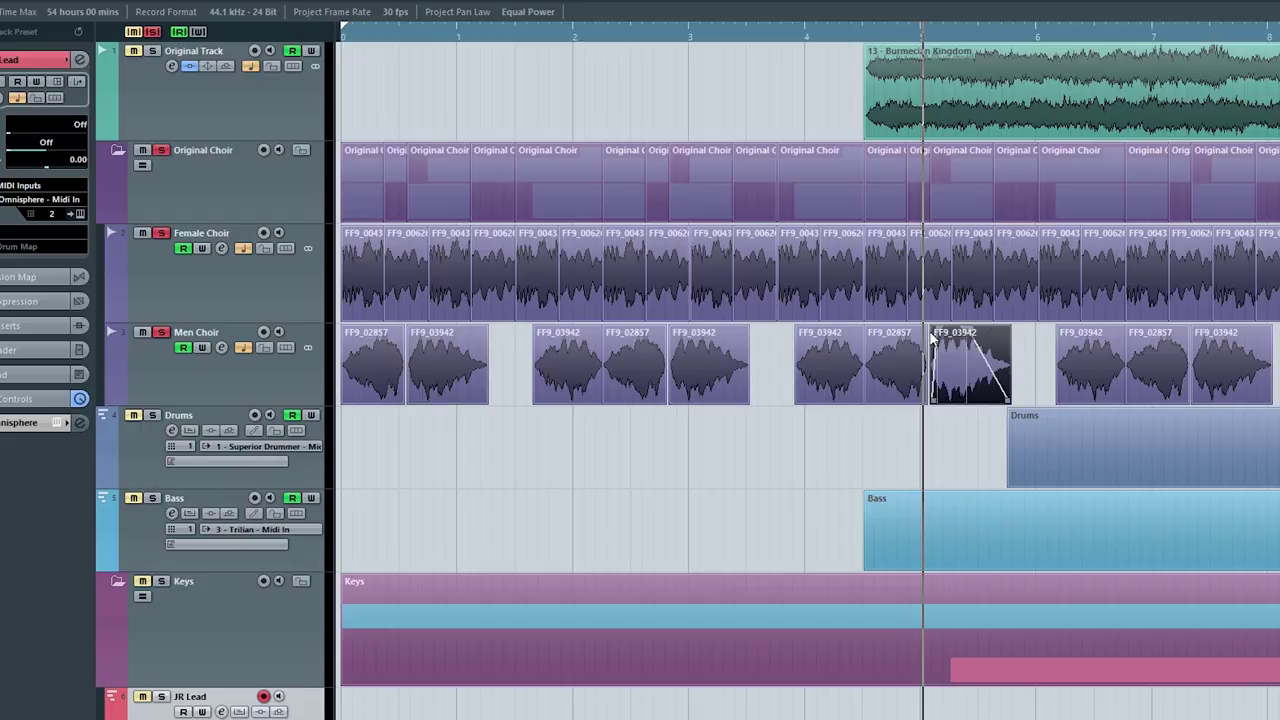
pyautogui.hscroll(10, 940, 350)
pyautogui.hscroll(-2, 917, 335)
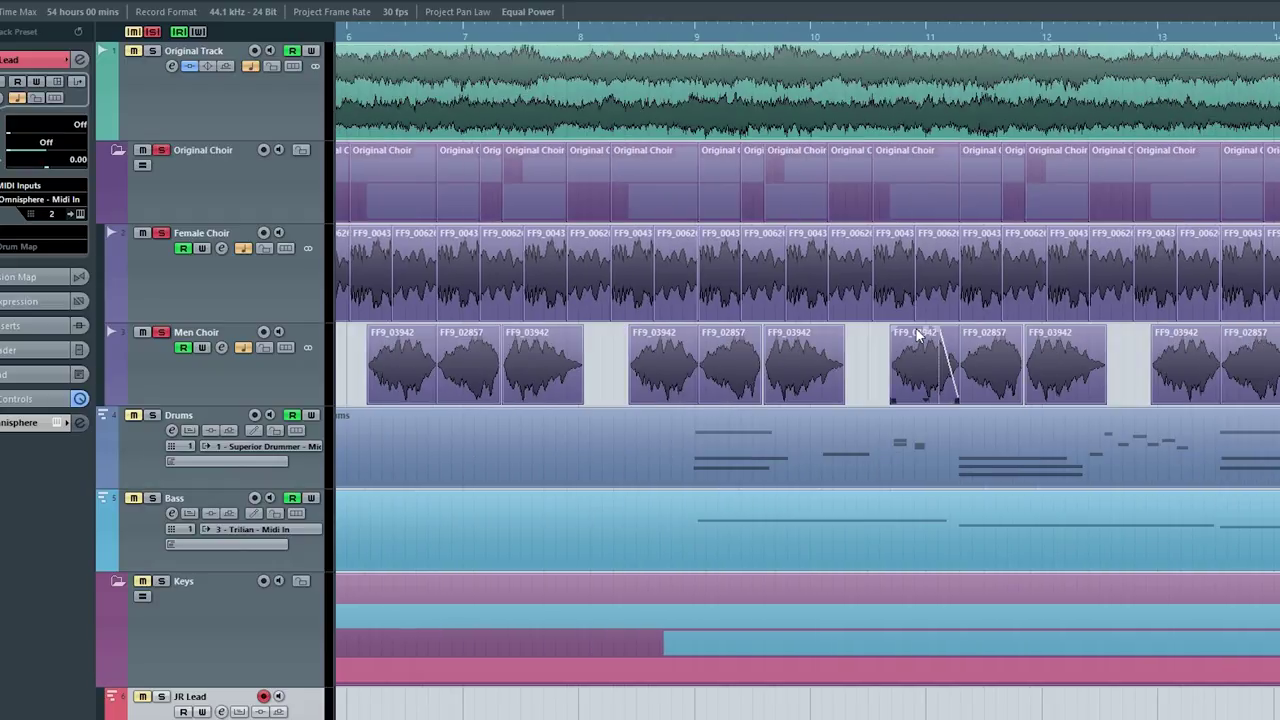
# Play the arrangement from around bar 40 and zoom out.
pyautogui.moveTo(655, 32); pyautogui.dragTo(820, 114)
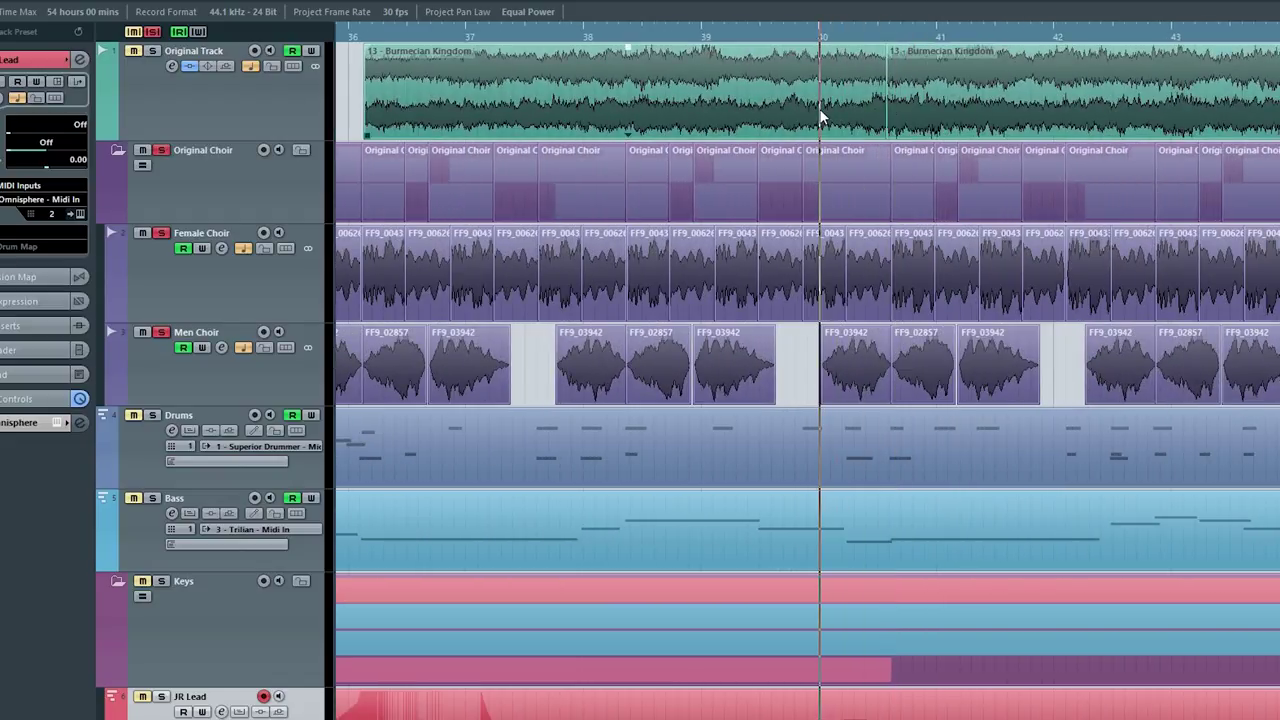
pyautogui.press('space')
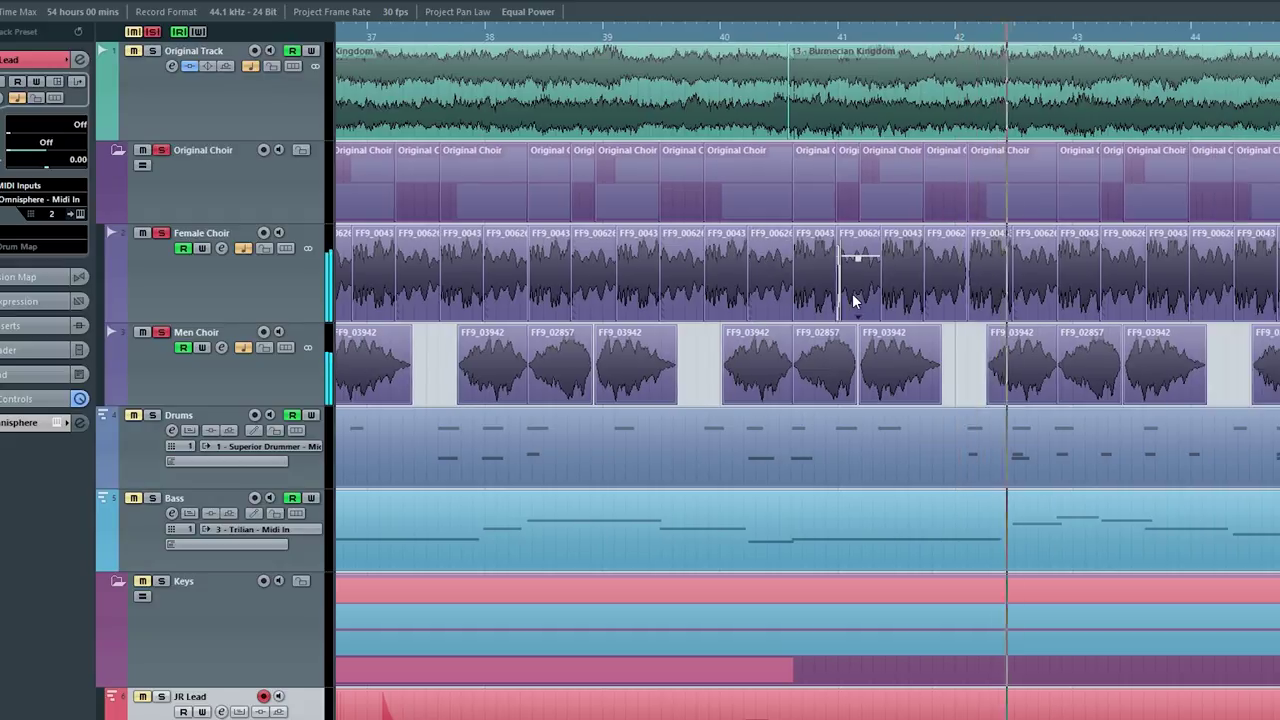
pyautogui.scroll(-3, 852, 302)
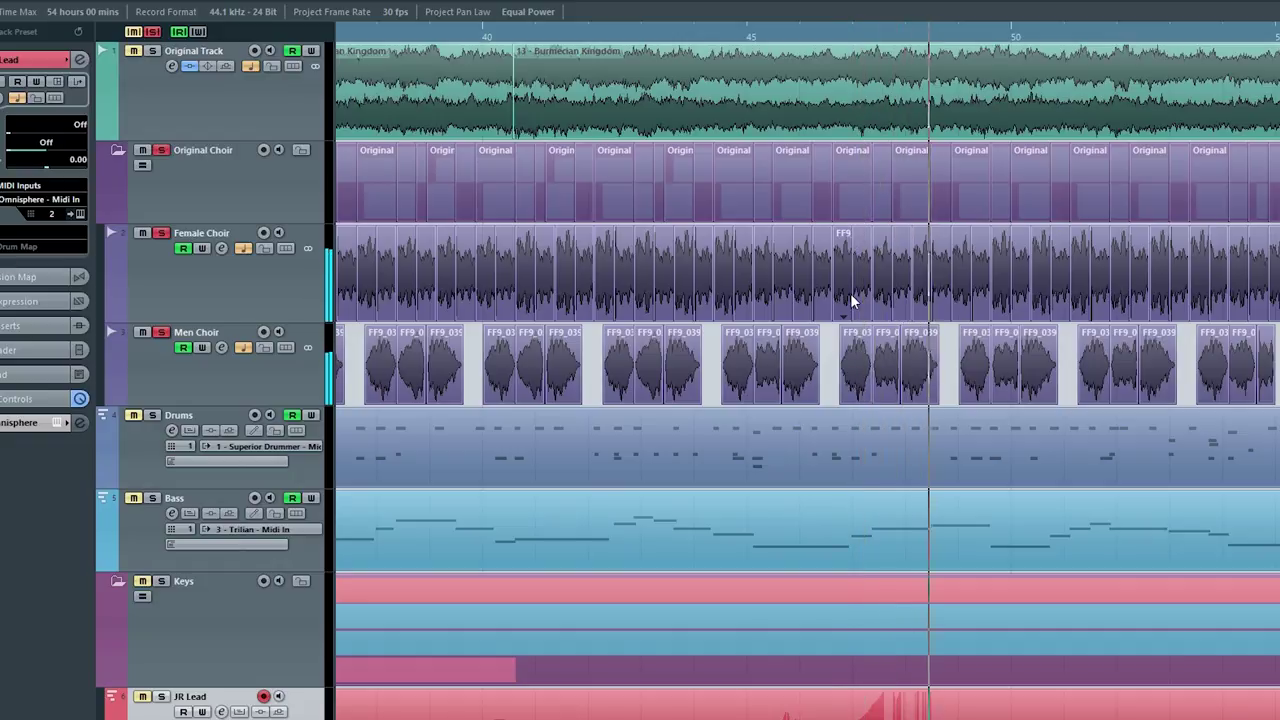
pyautogui.click(152, 50)
pyautogui.click(161, 150)
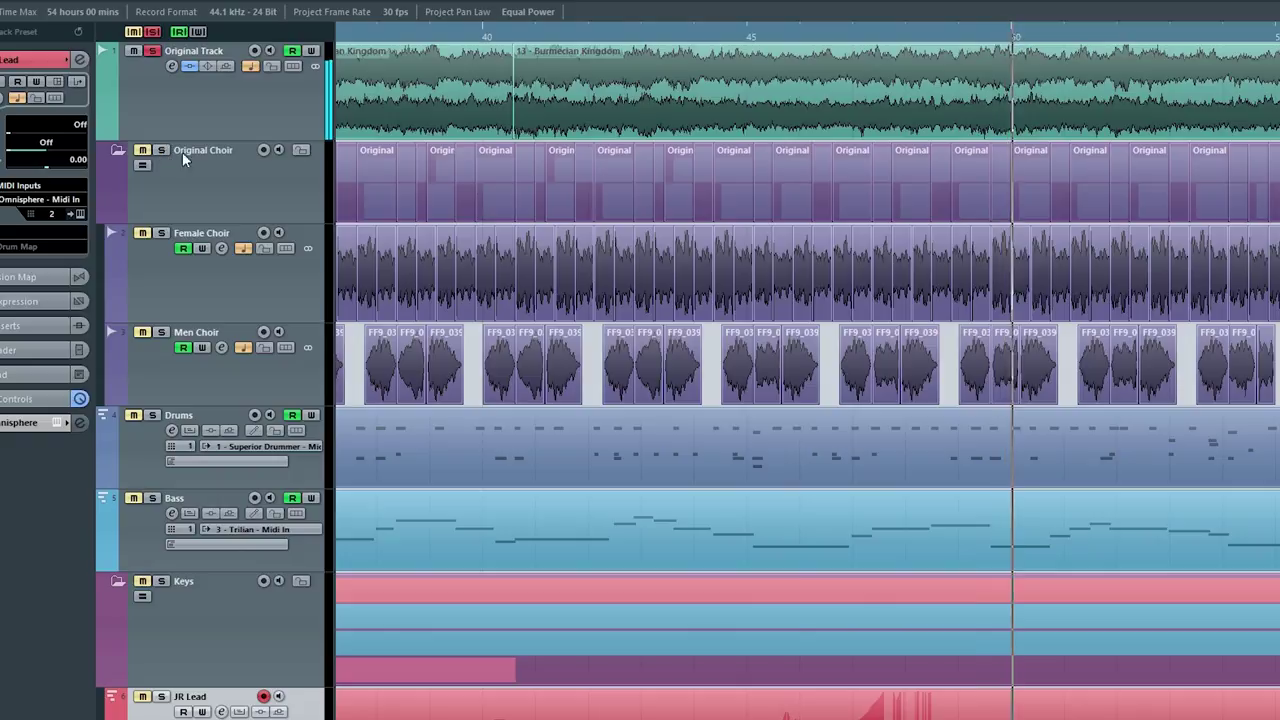
pyautogui.hscroll(-3, 997, 243)
pyautogui.press('g')
pyautogui.press('g')
pyautogui.press('g')
pyautogui.press('g')
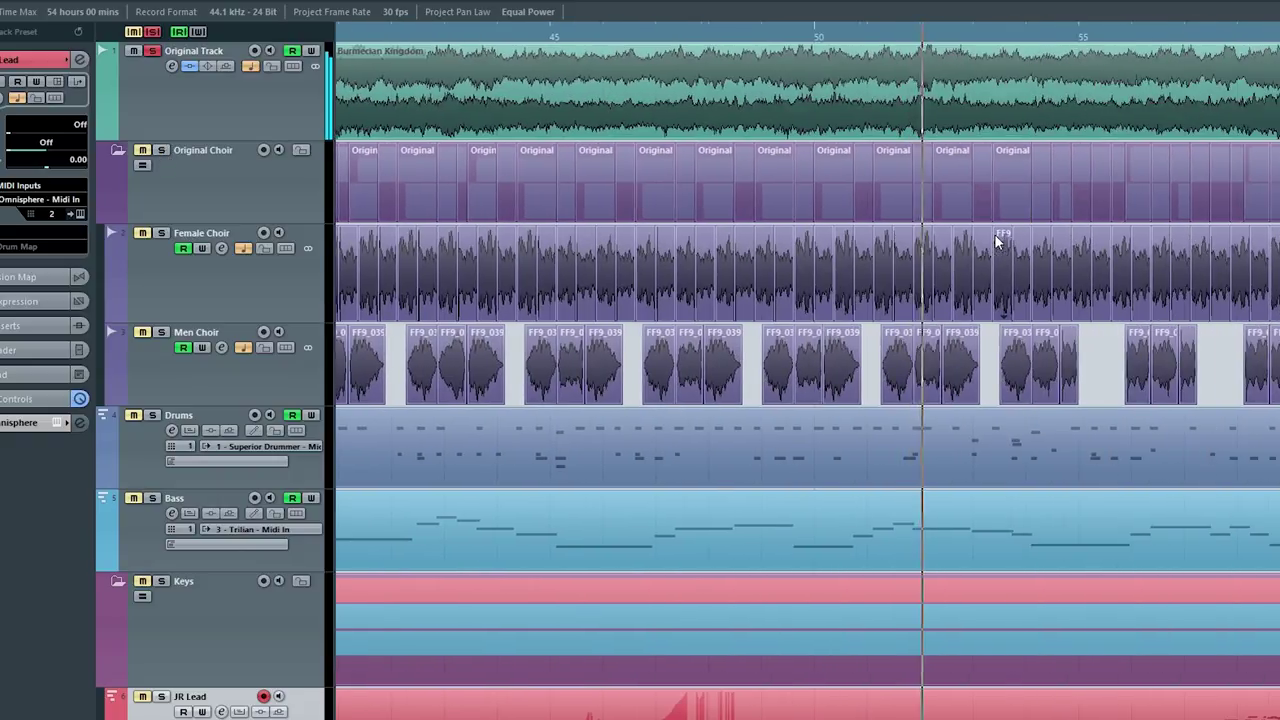
pyautogui.press('g')
pyautogui.press('g')
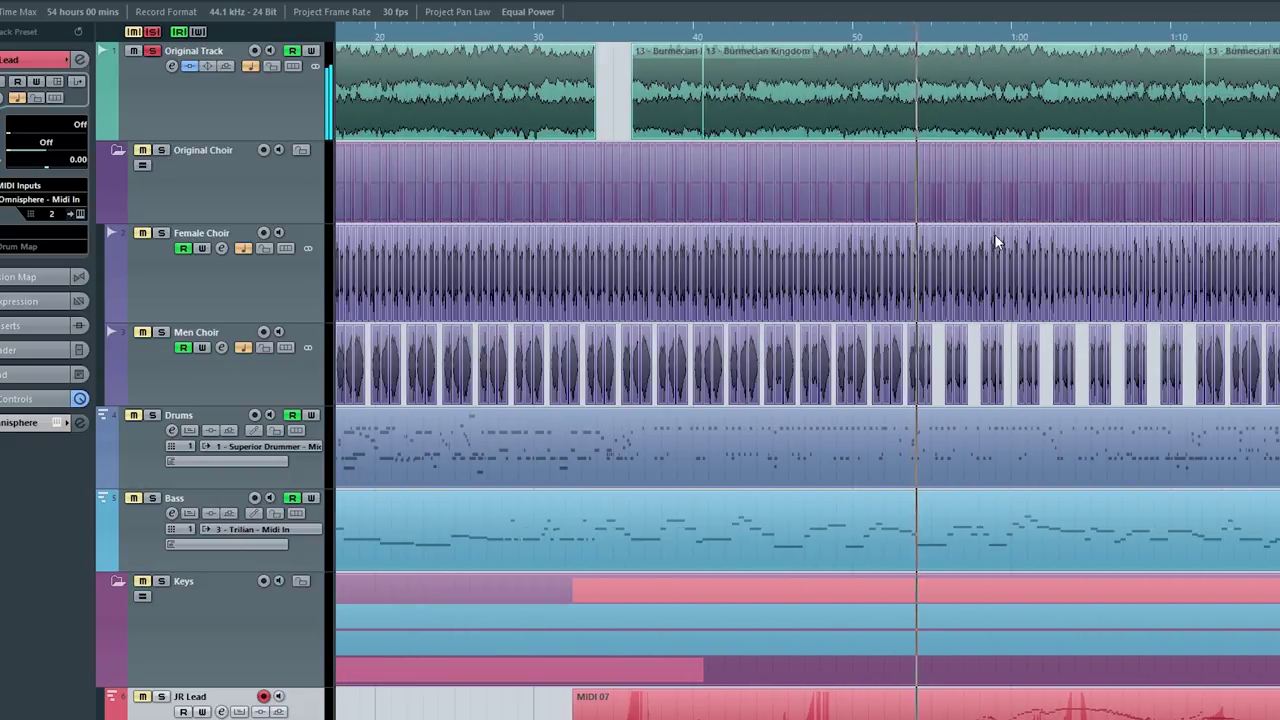
pyautogui.click(160, 150)
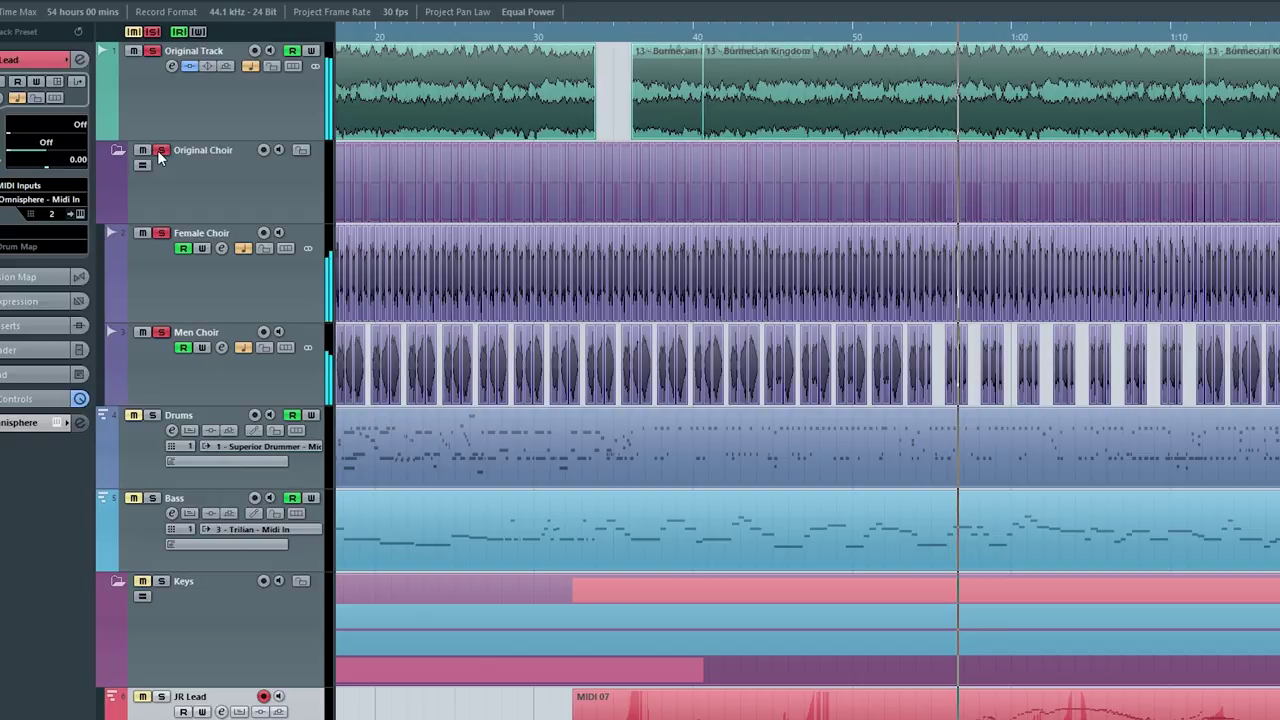
pyautogui.click(152, 50)
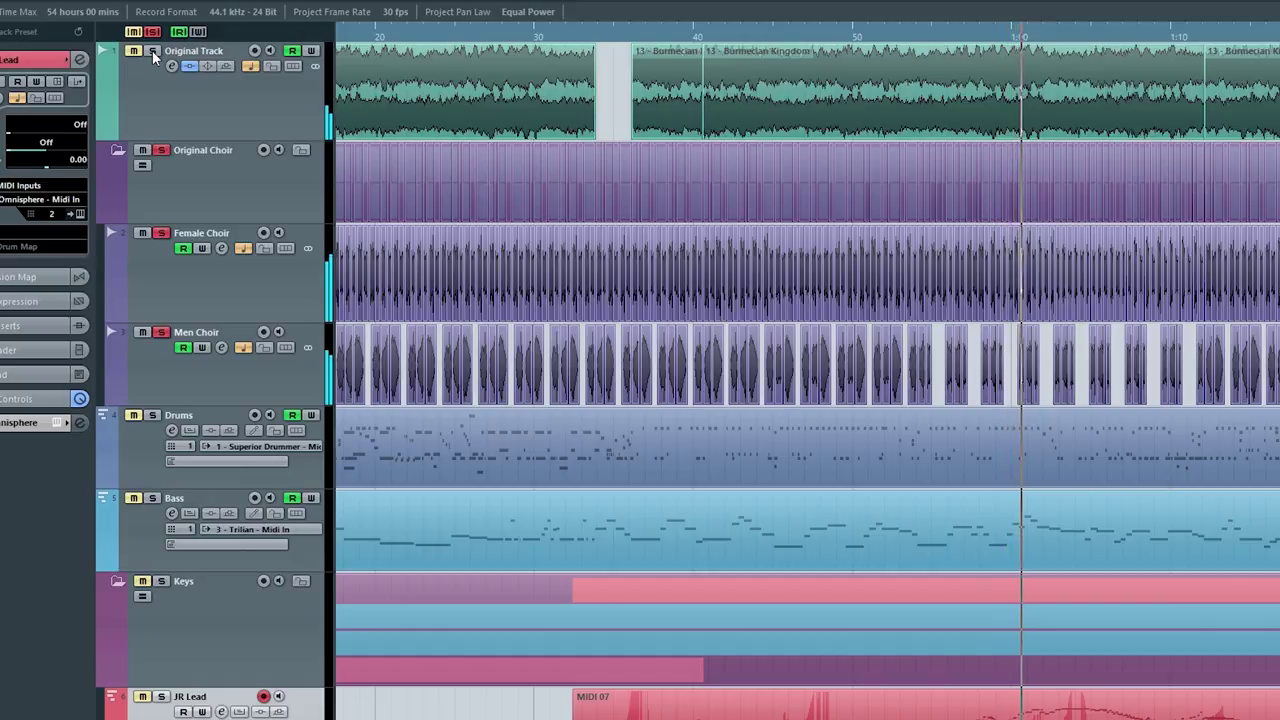
pyautogui.click(152, 50)
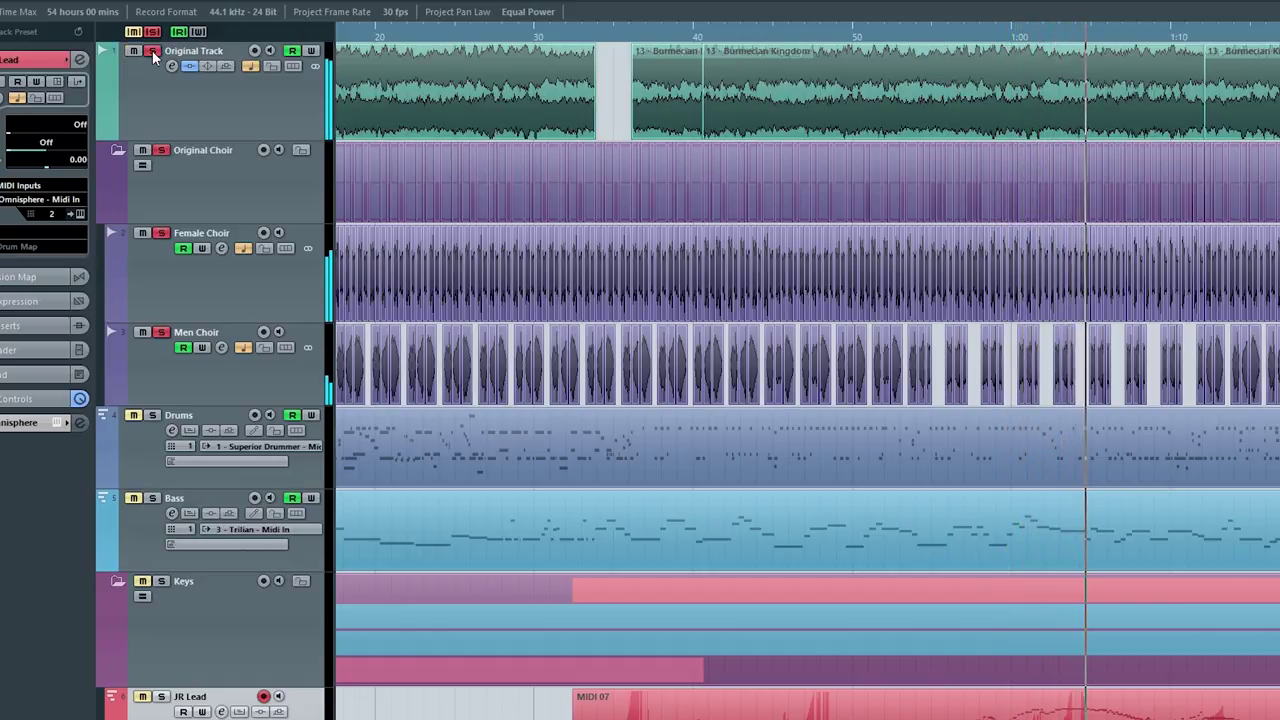
pyautogui.click(152, 50)
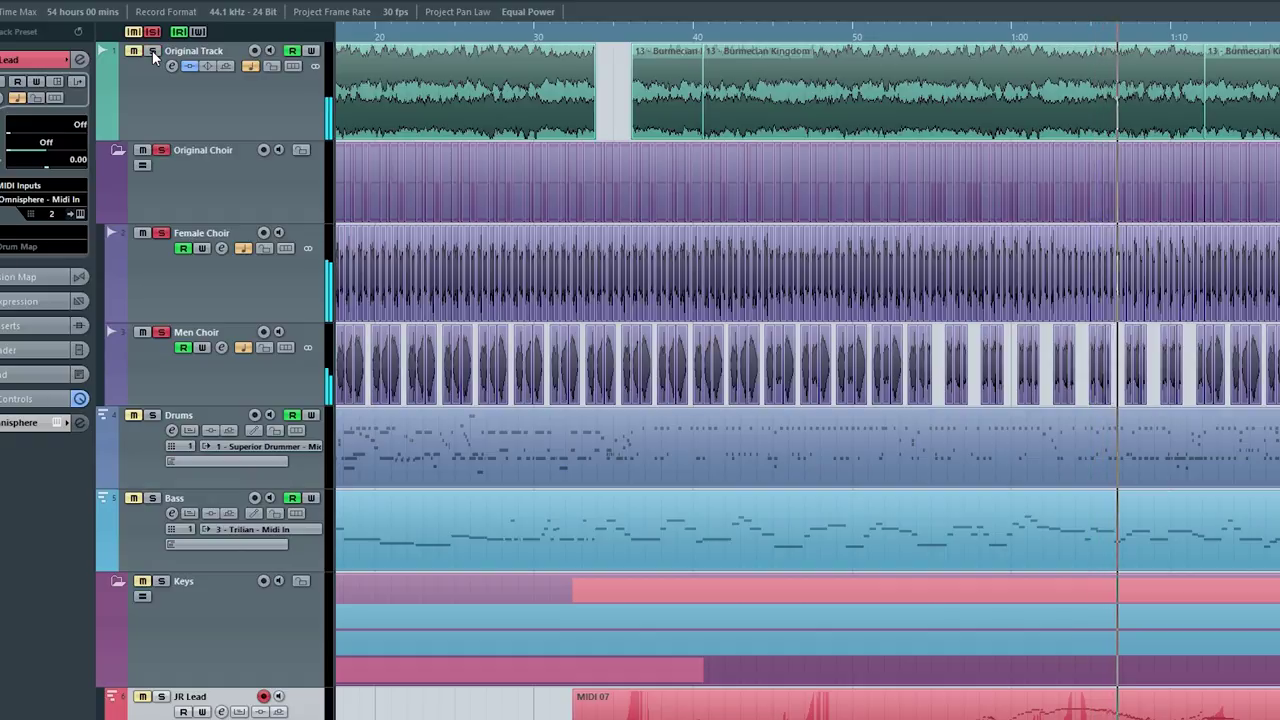
pyautogui.click(152, 50)
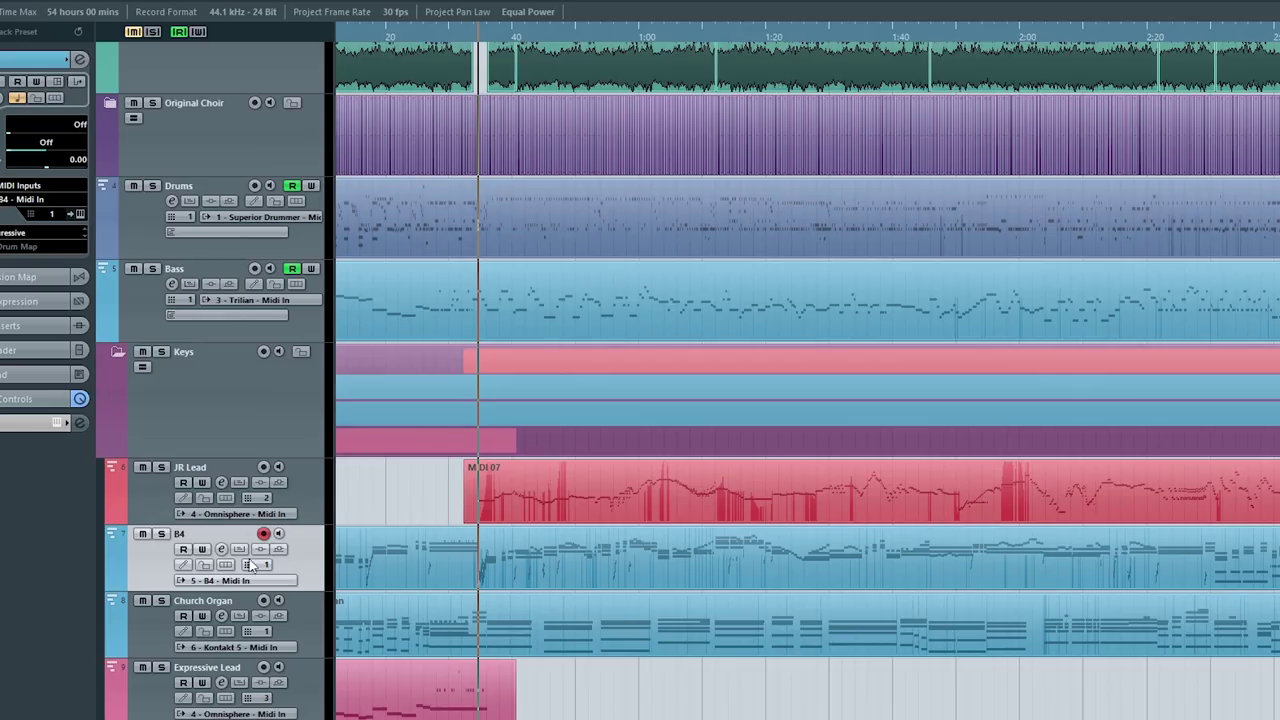
pyautogui.click(152, 635)
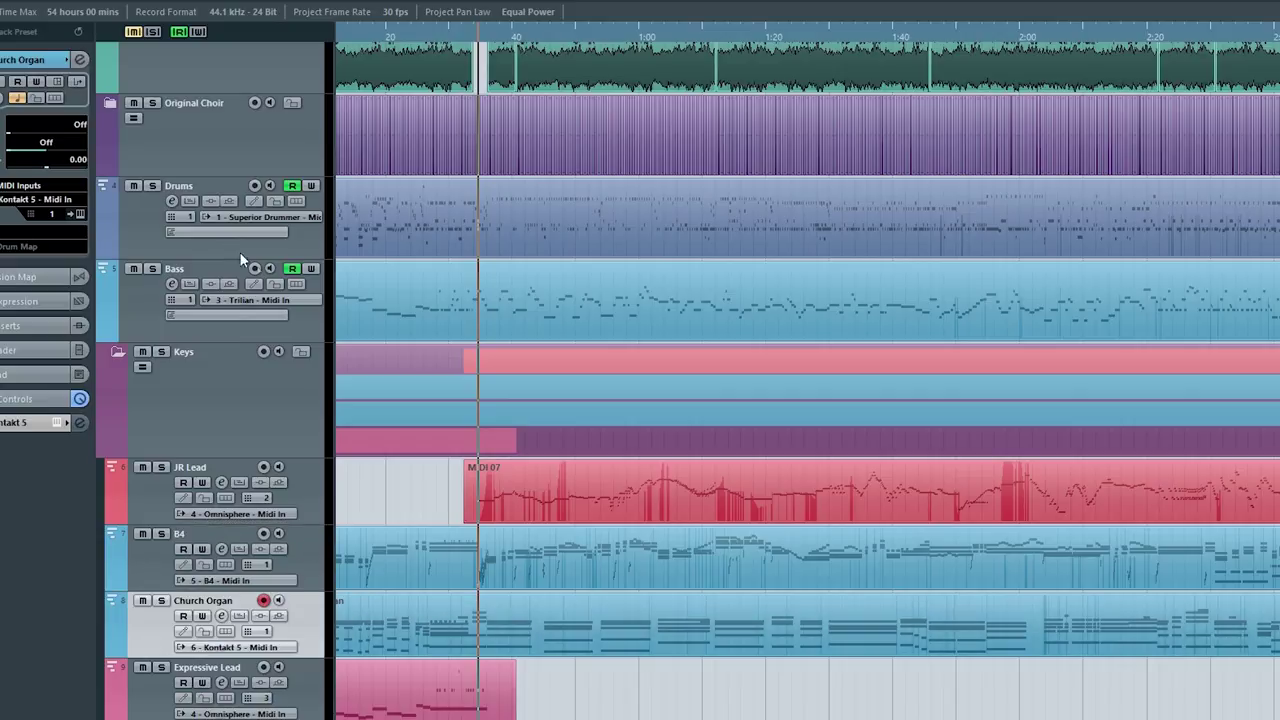
pyautogui.click(131, 231)
pyautogui.click(141, 313)
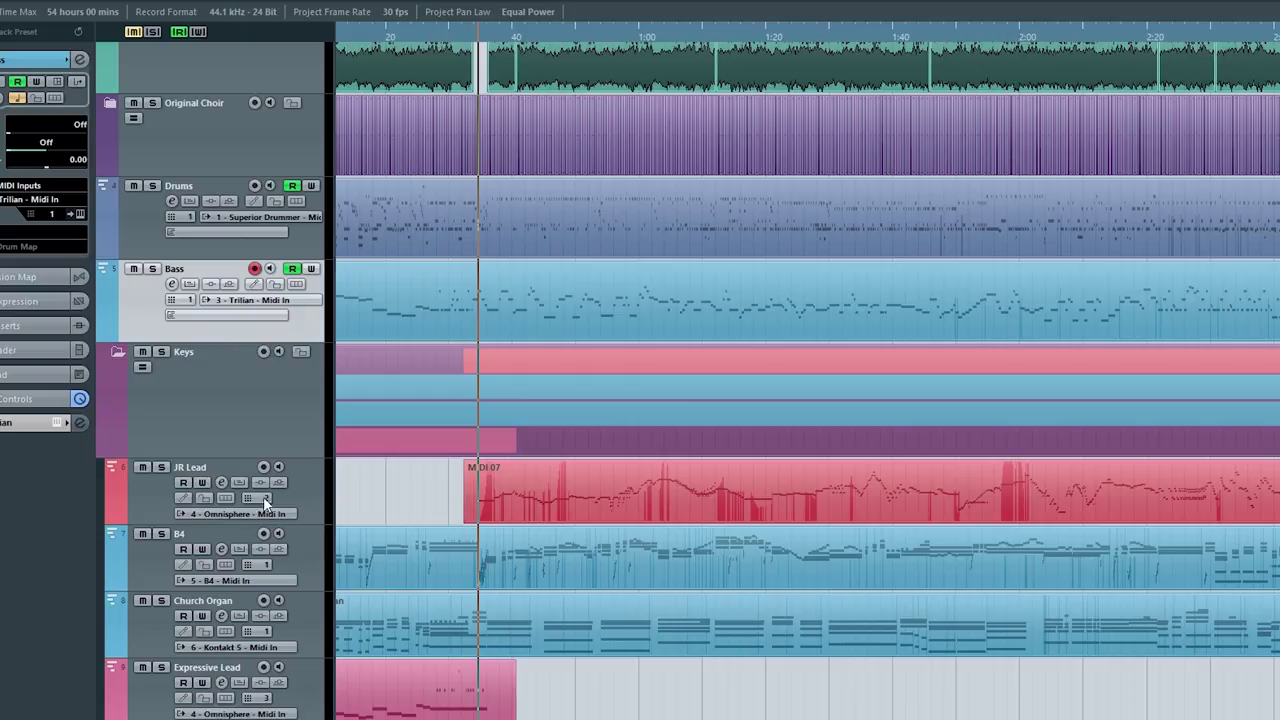
pyautogui.click(147, 558)
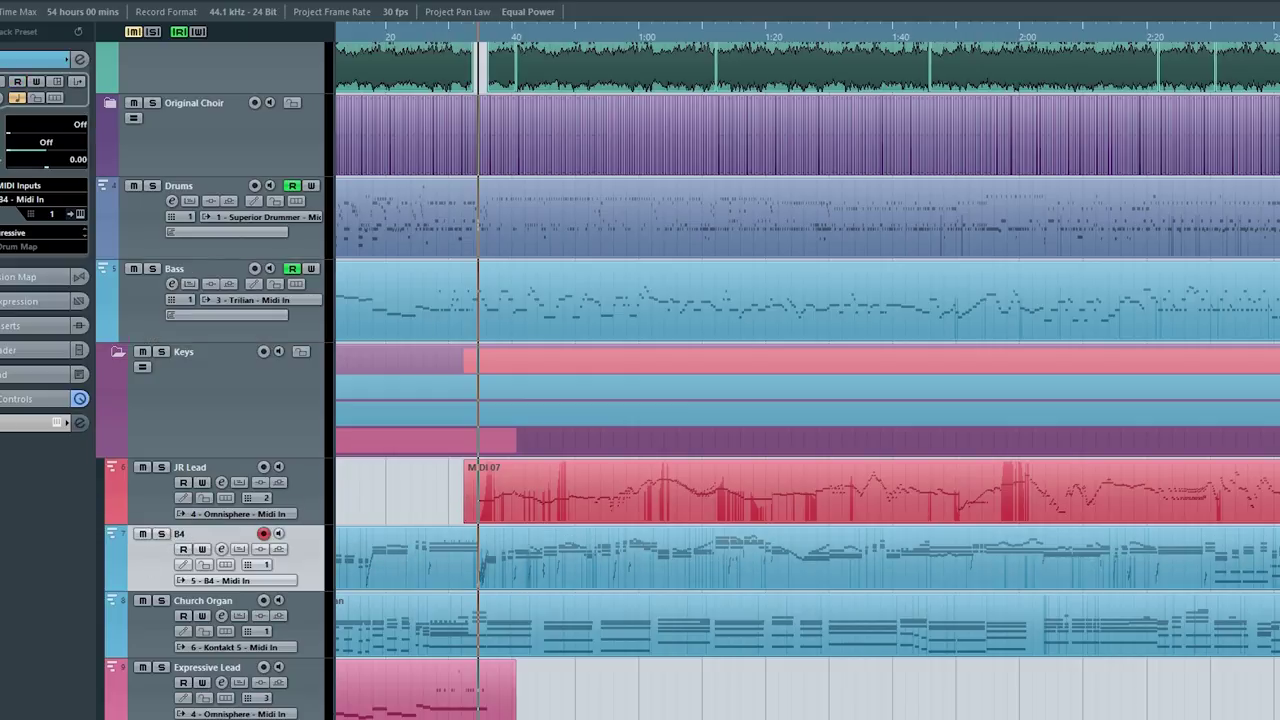
pyautogui.click(145, 622)
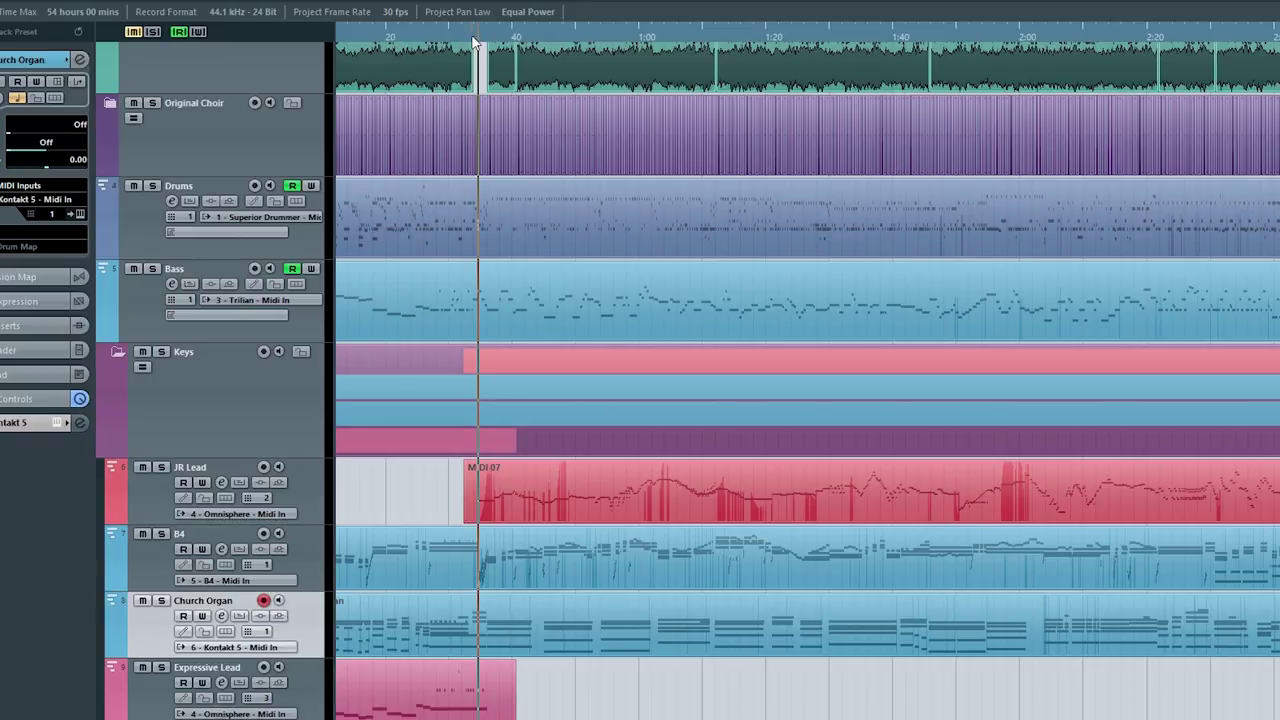
pyautogui.press('space')
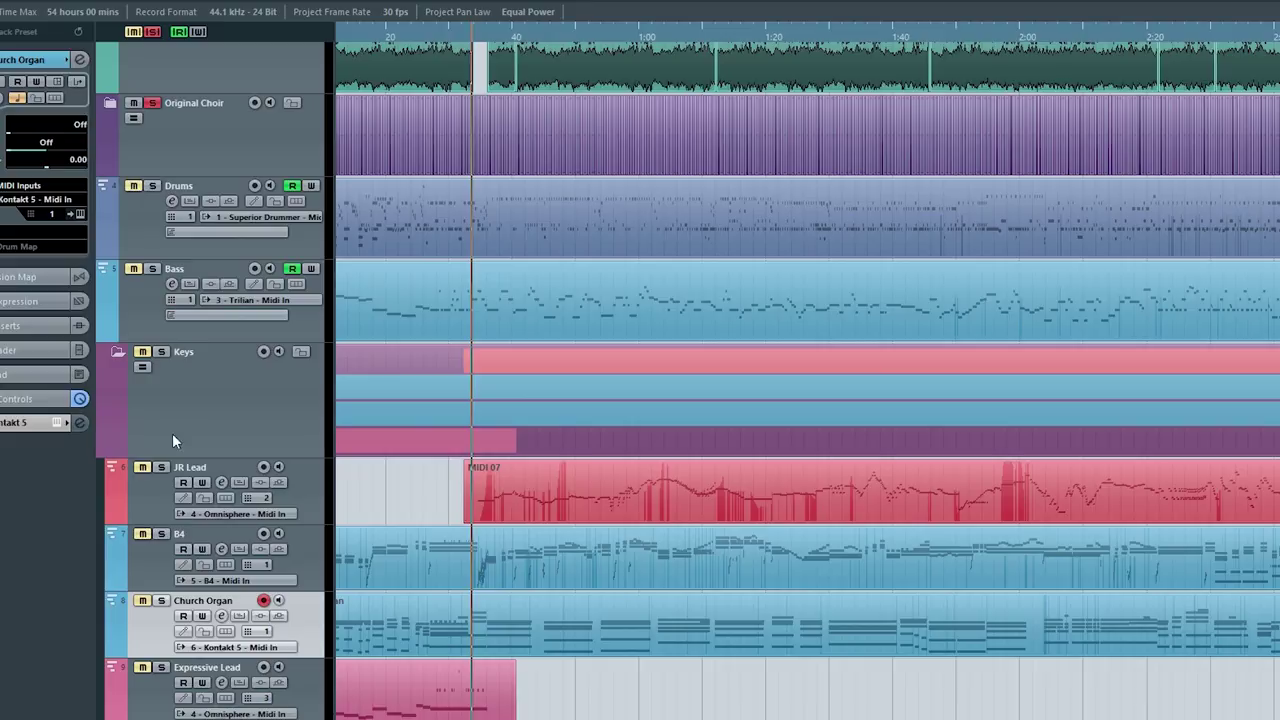
pyautogui.click(160, 601)
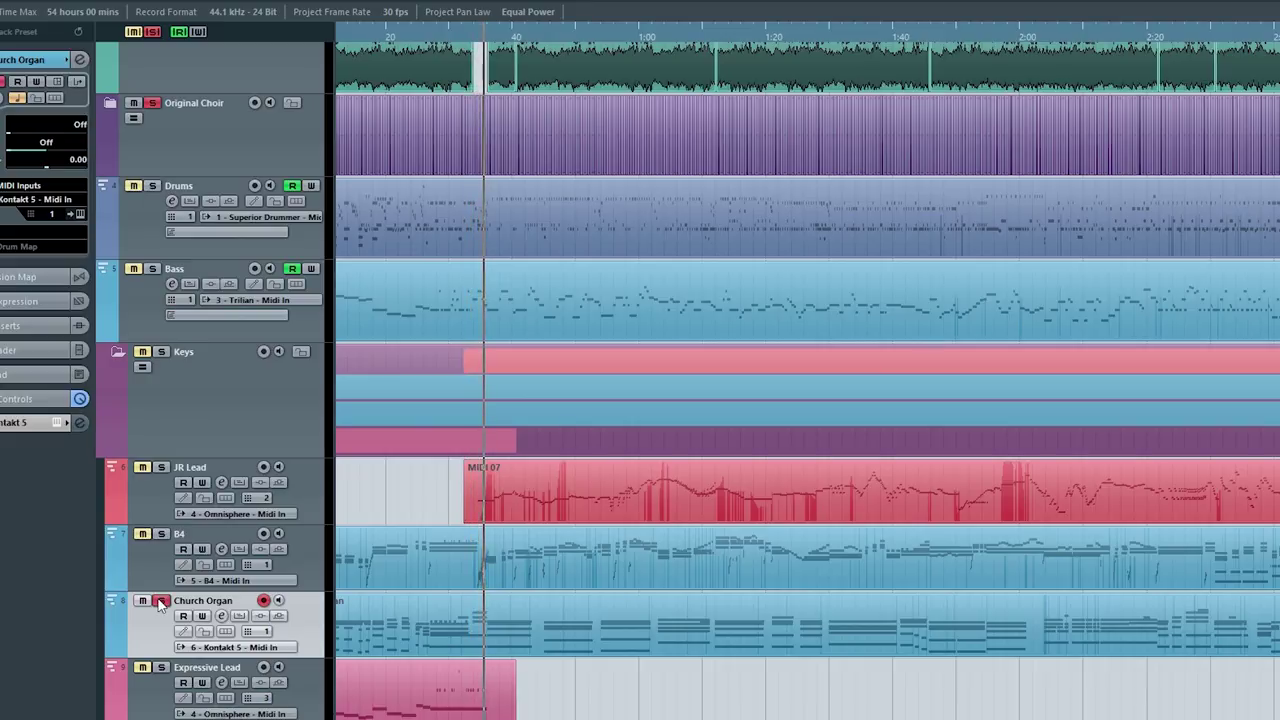
pyautogui.click(161, 535)
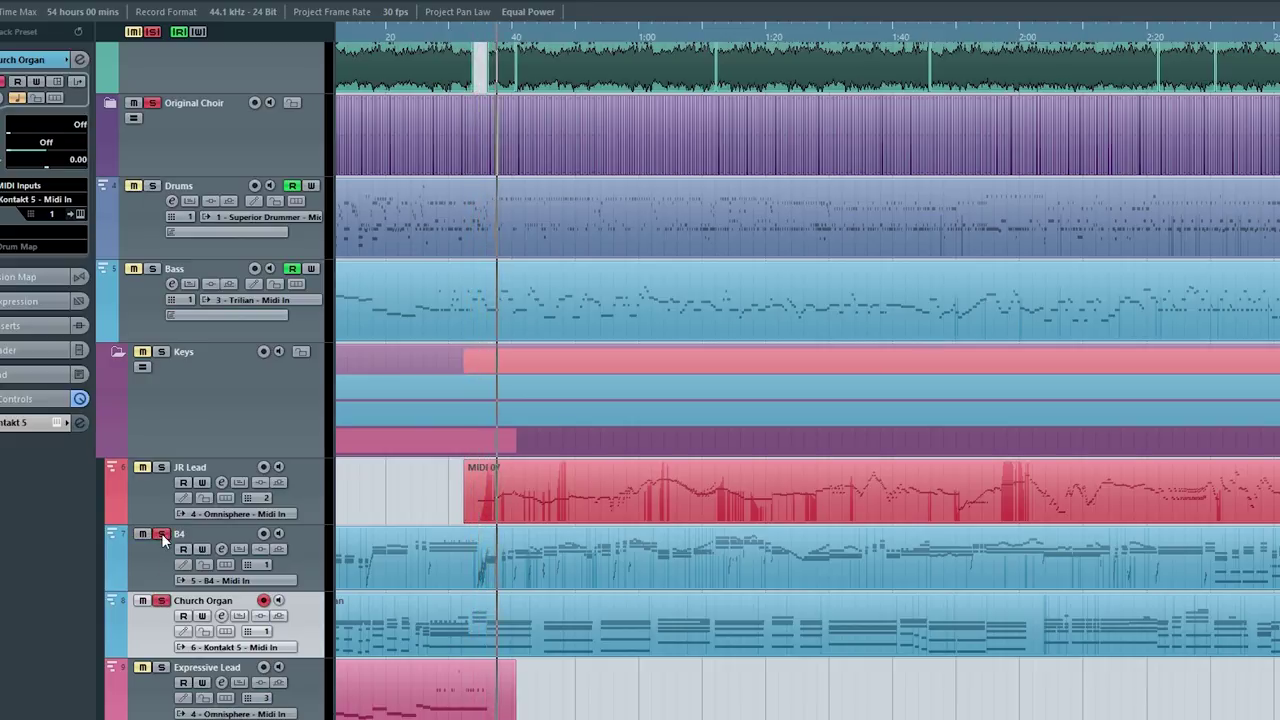
pyautogui.click(161, 535)
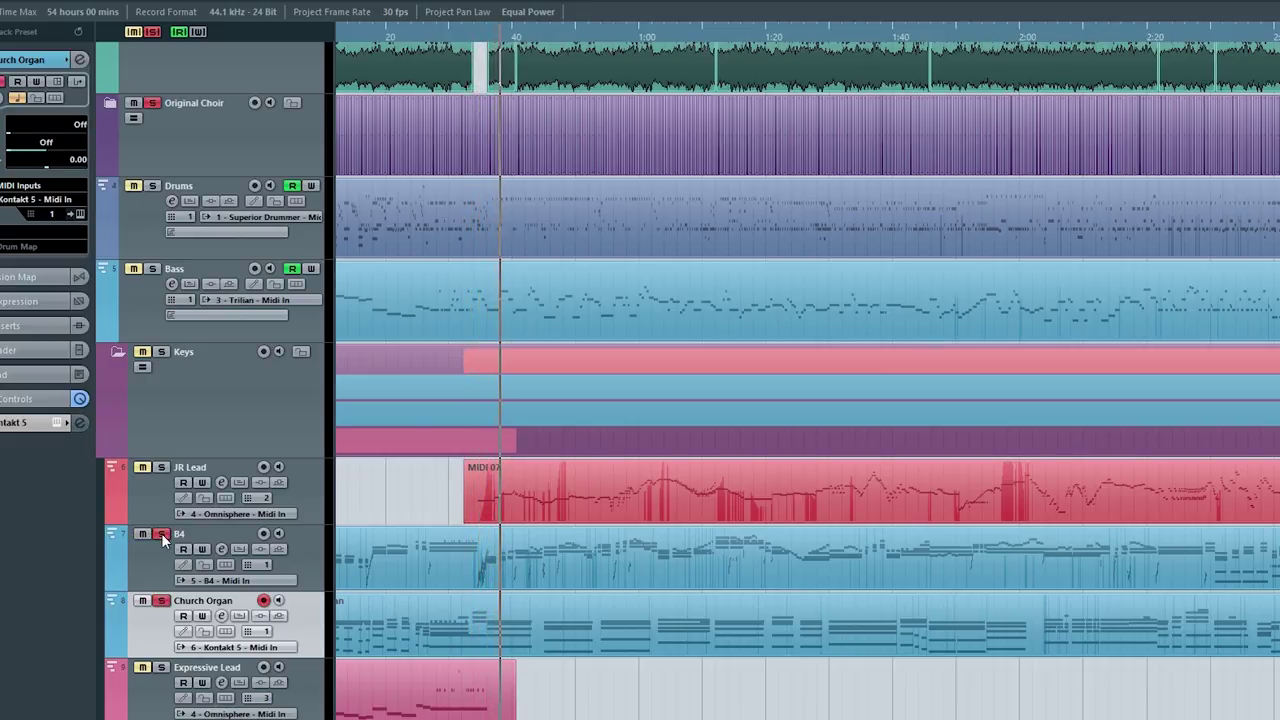
pyautogui.click(152, 268)
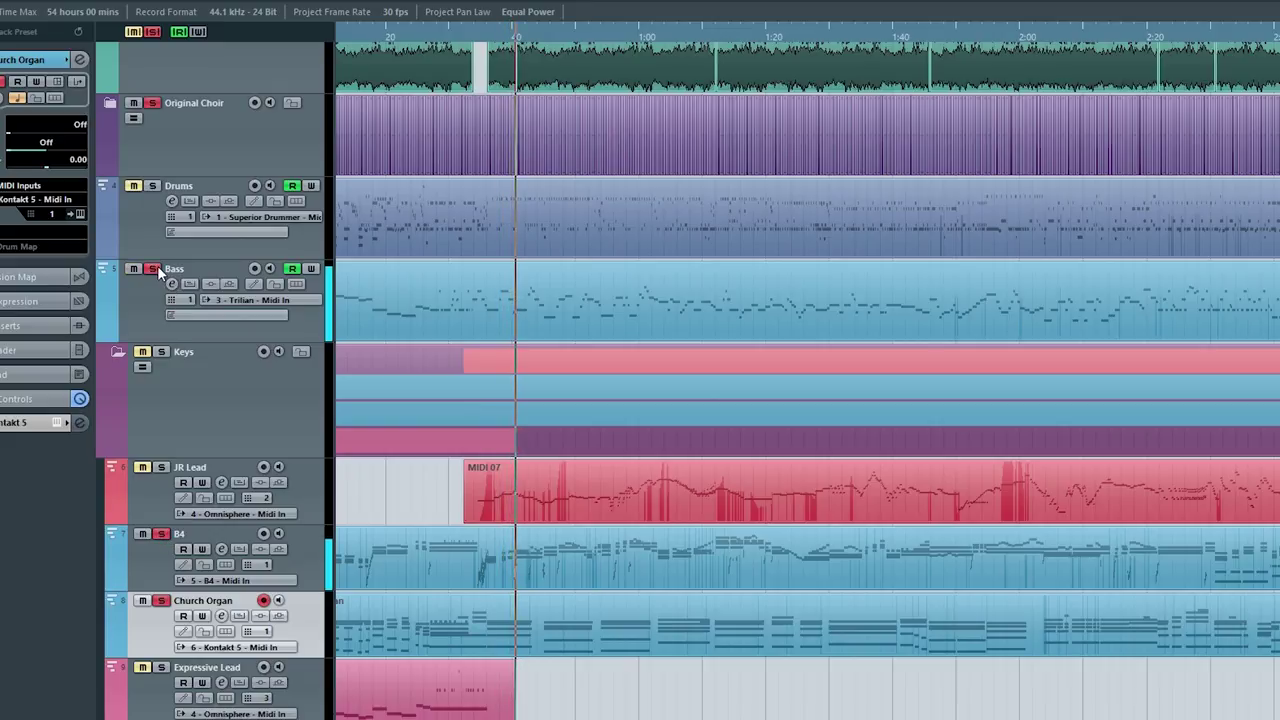
pyautogui.click(154, 187)
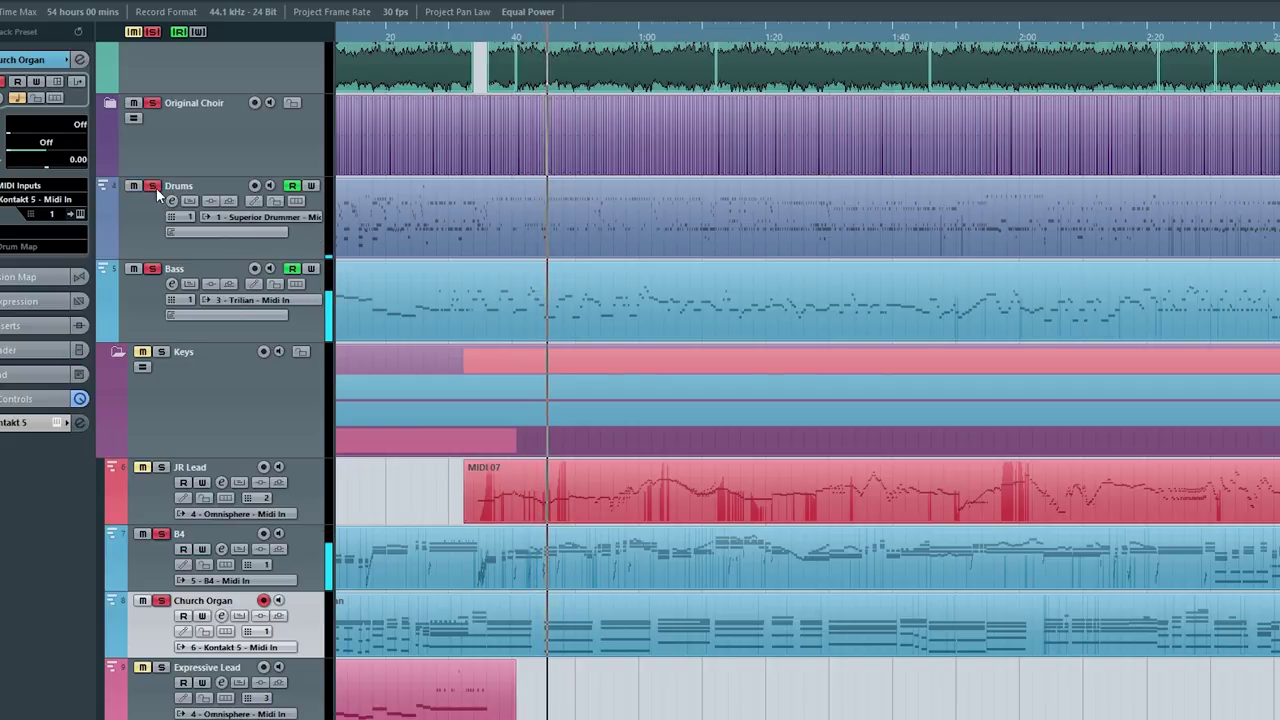
pyautogui.click(152, 32)
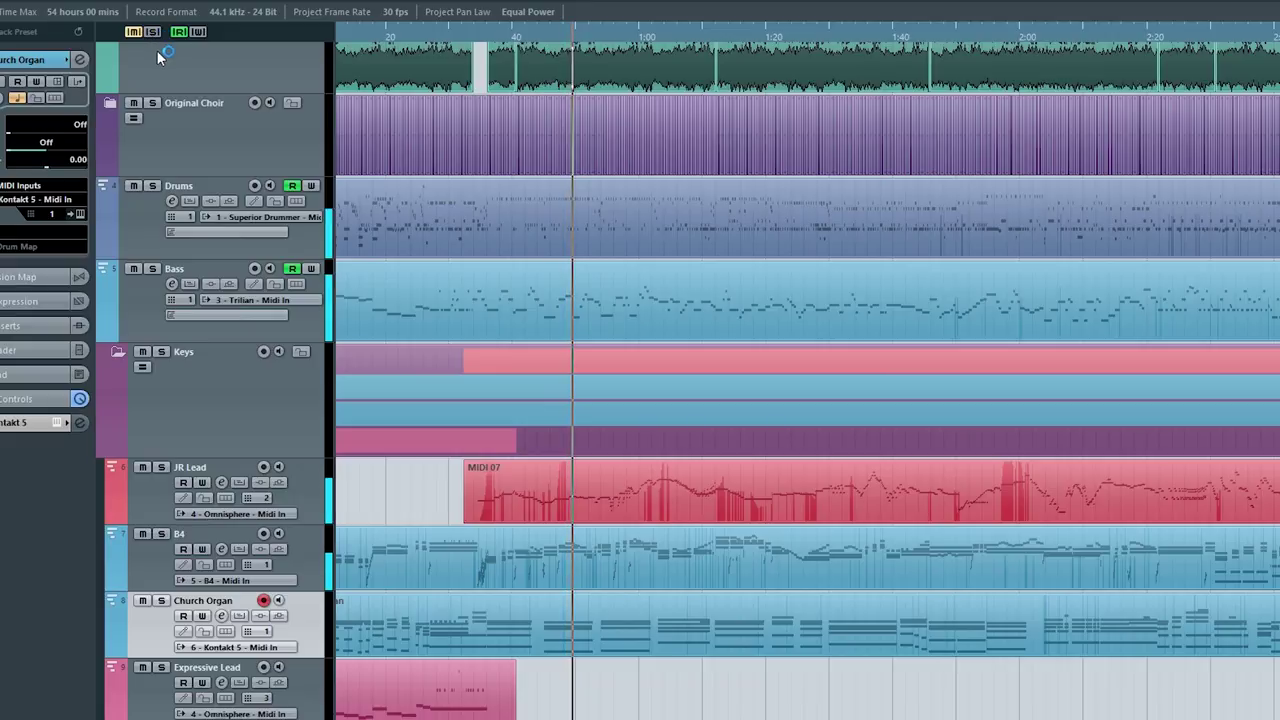
pyautogui.scroll(1, 170, 62)
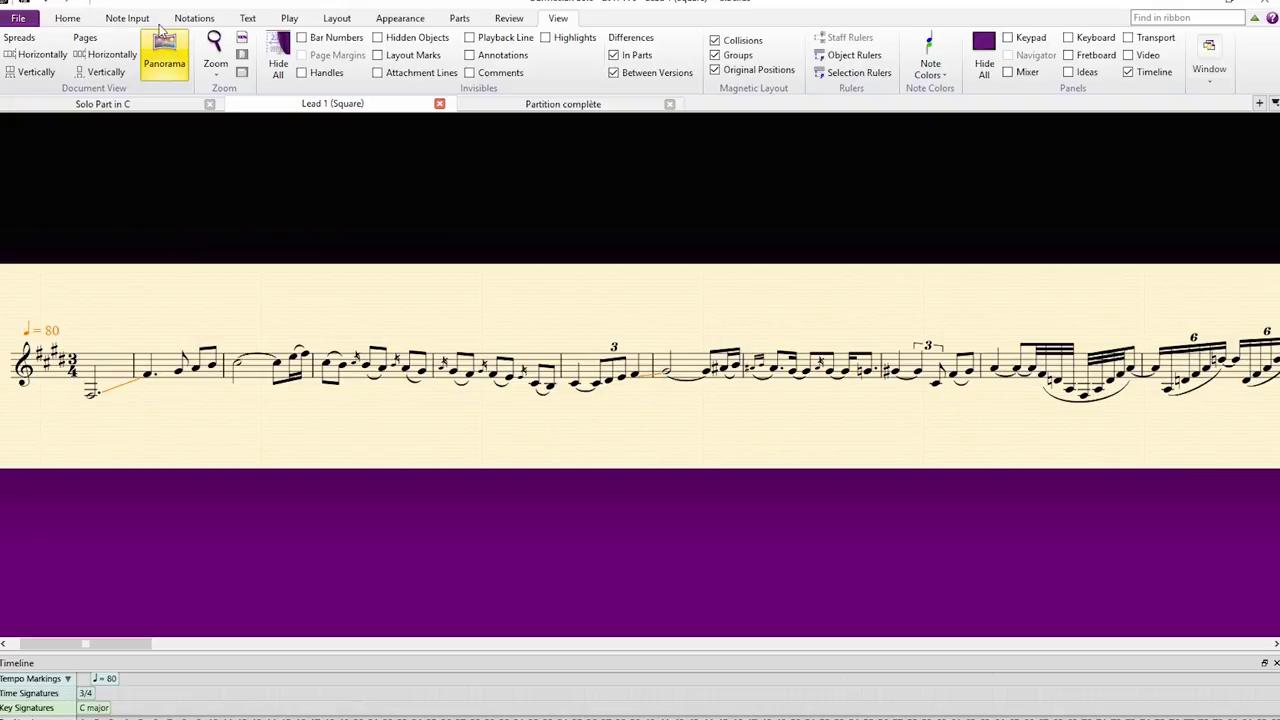
pyautogui.moveTo(926, 442); pyautogui.dragTo(513, 446)
pyautogui.click(18, 19)
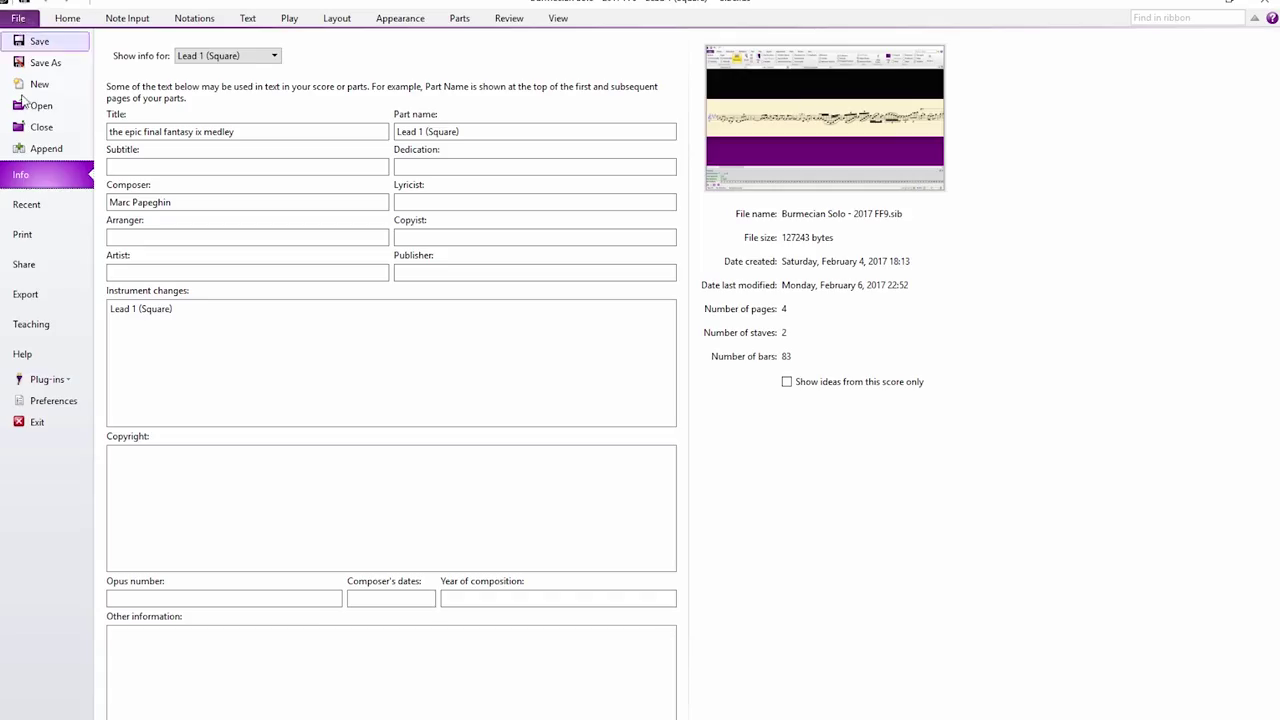
pyautogui.click(28, 296)
pyautogui.click(189, 210)
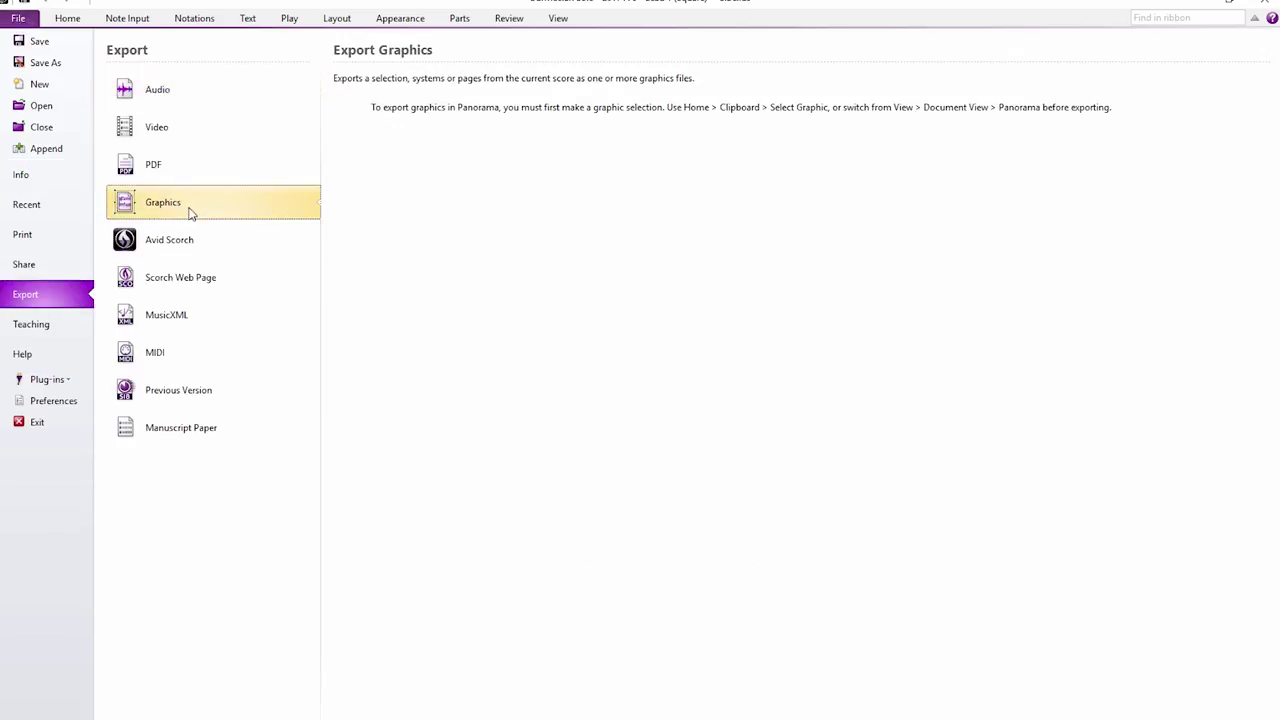
pyautogui.click(67, 19)
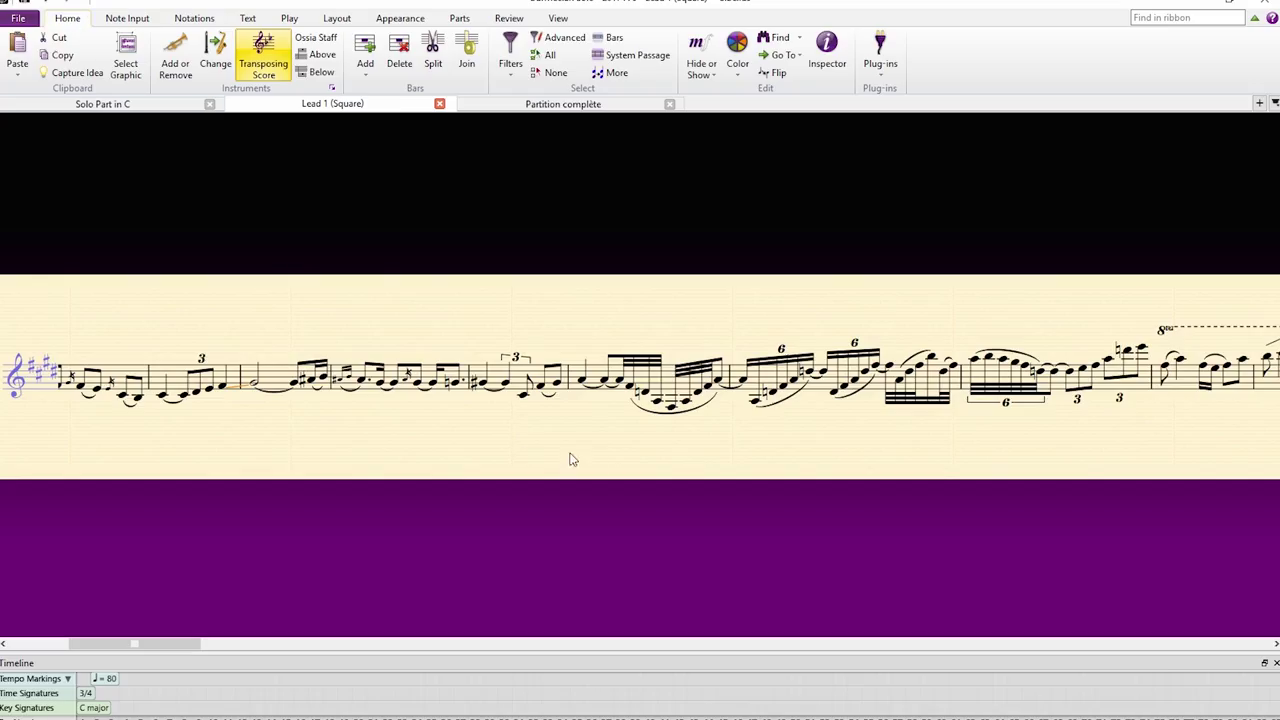
pyautogui.moveTo(575, 464); pyautogui.dragTo(500, 466)
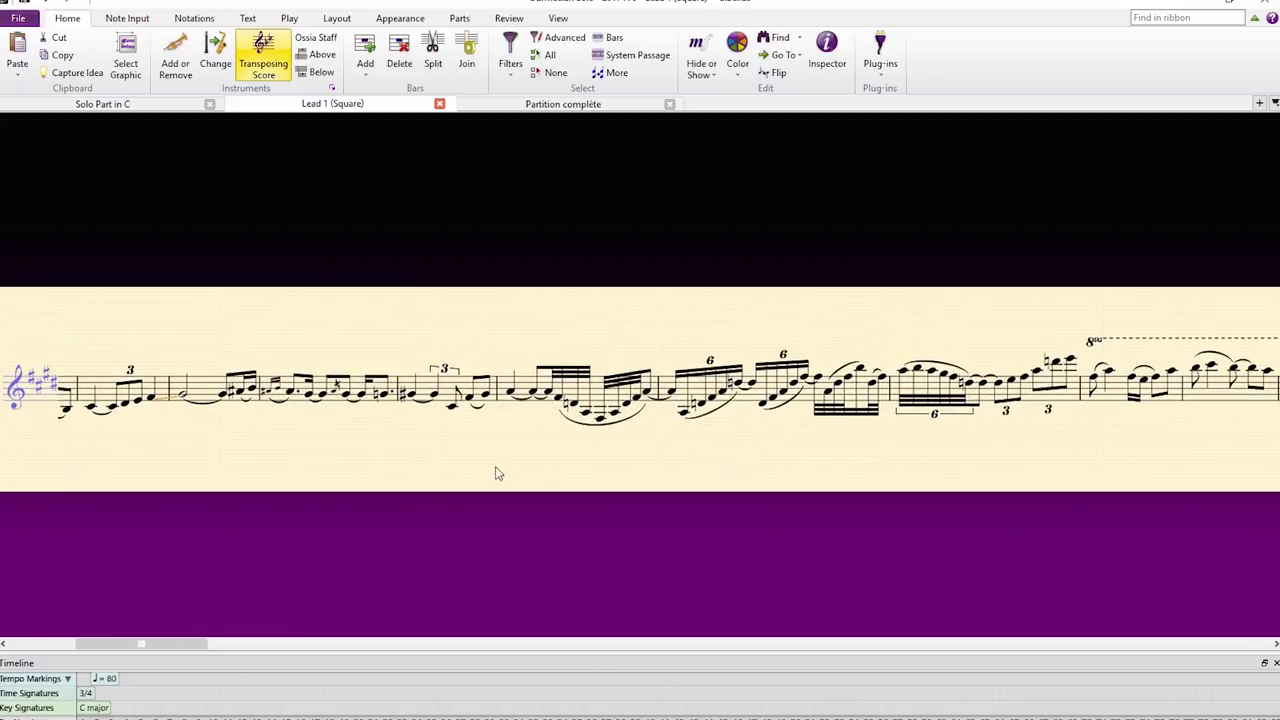
pyautogui.tripleClick(540, 404)
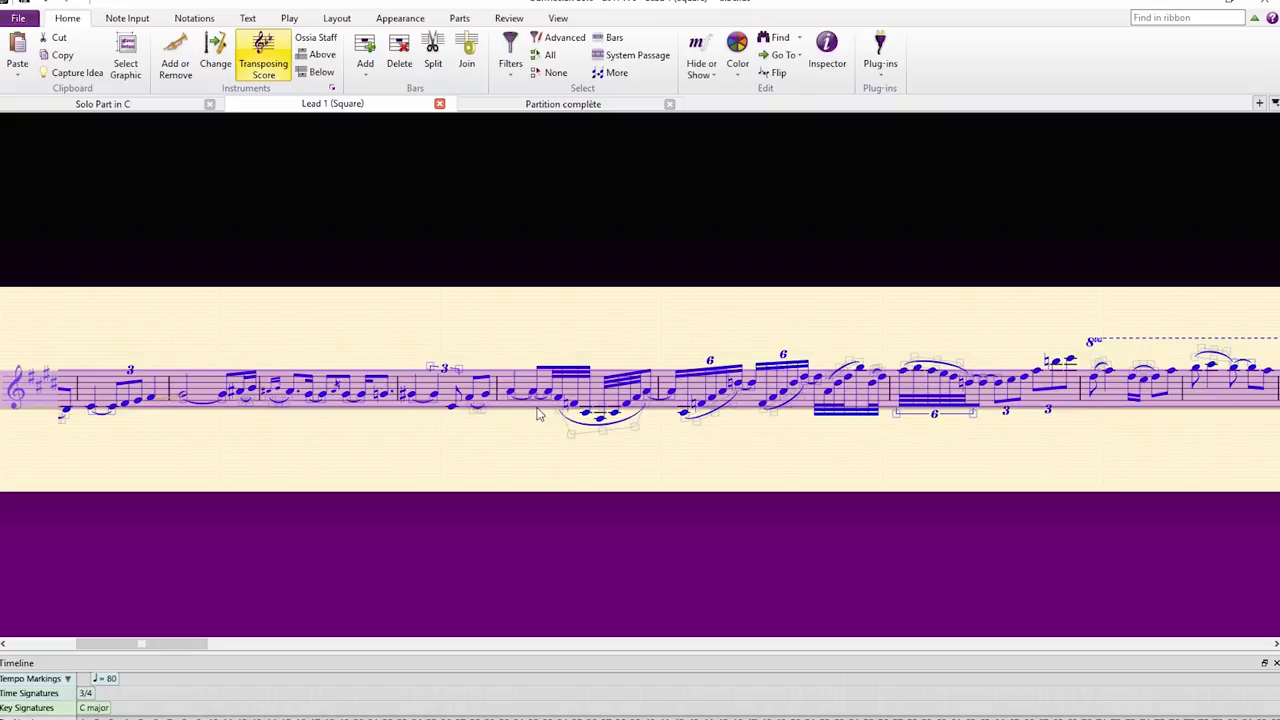
pyautogui.press('Delete')
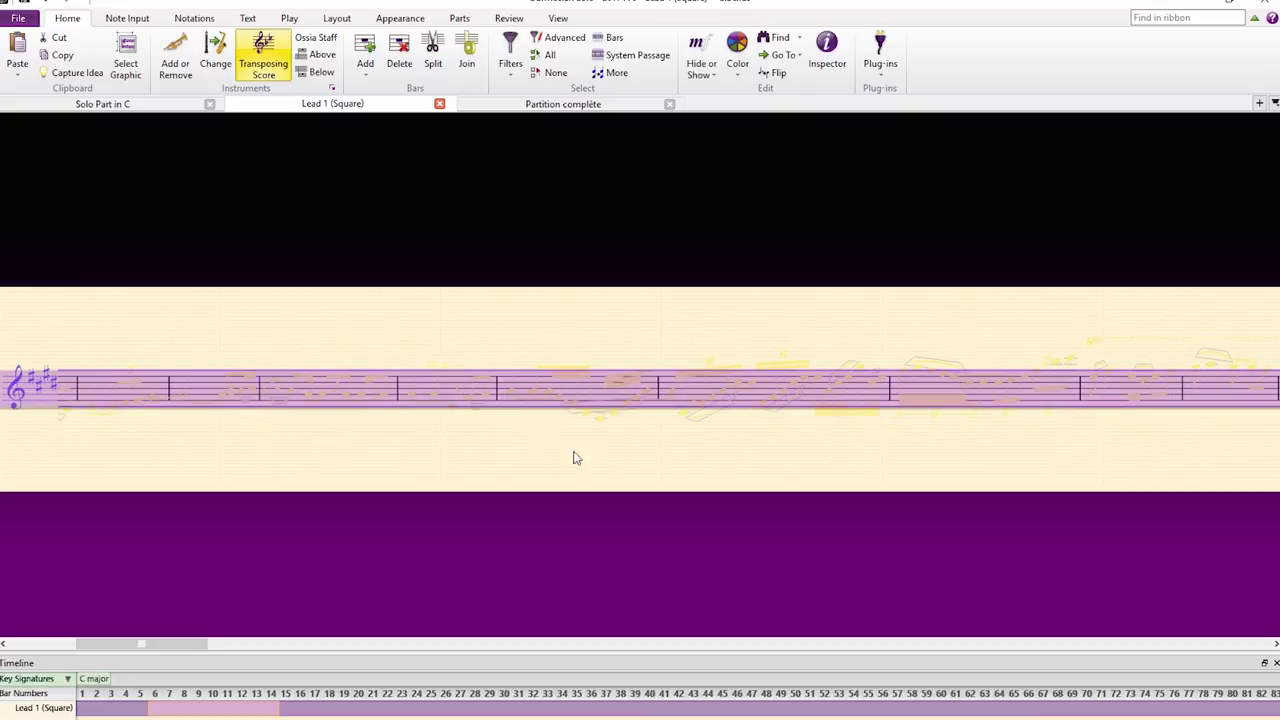
pyautogui.press('Escape')
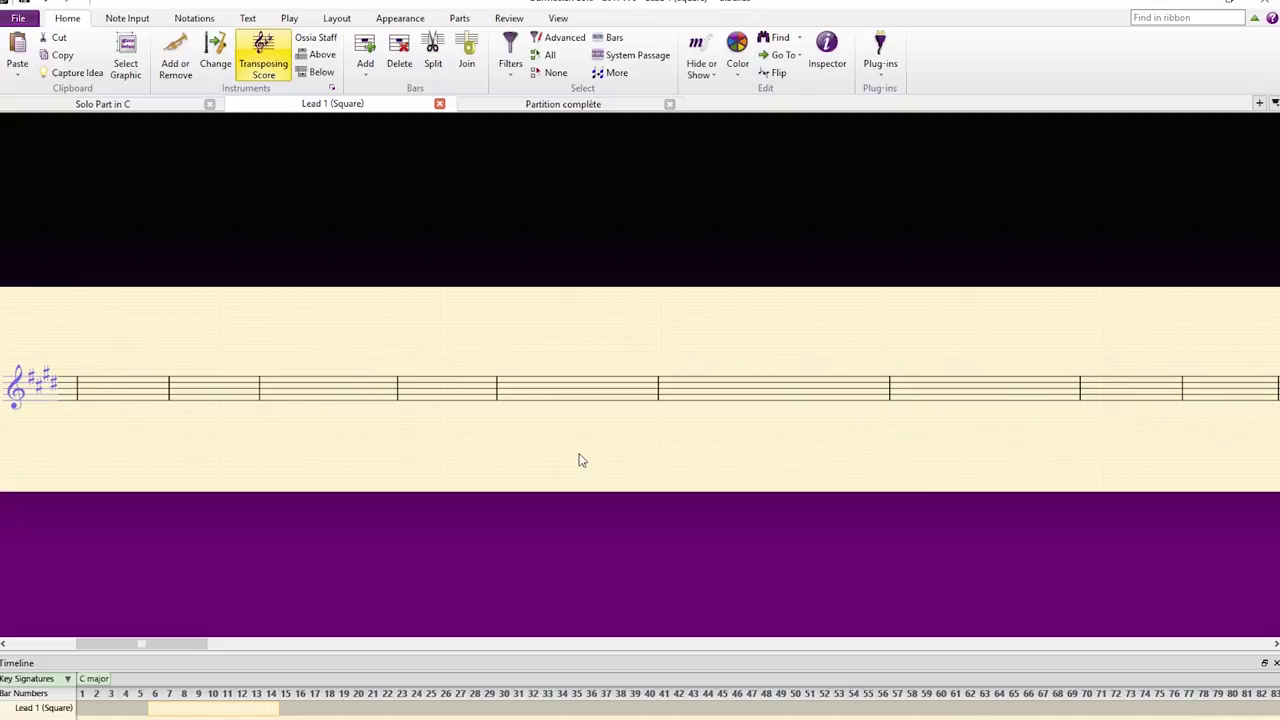
pyautogui.hotkey('ctrl', 'z')
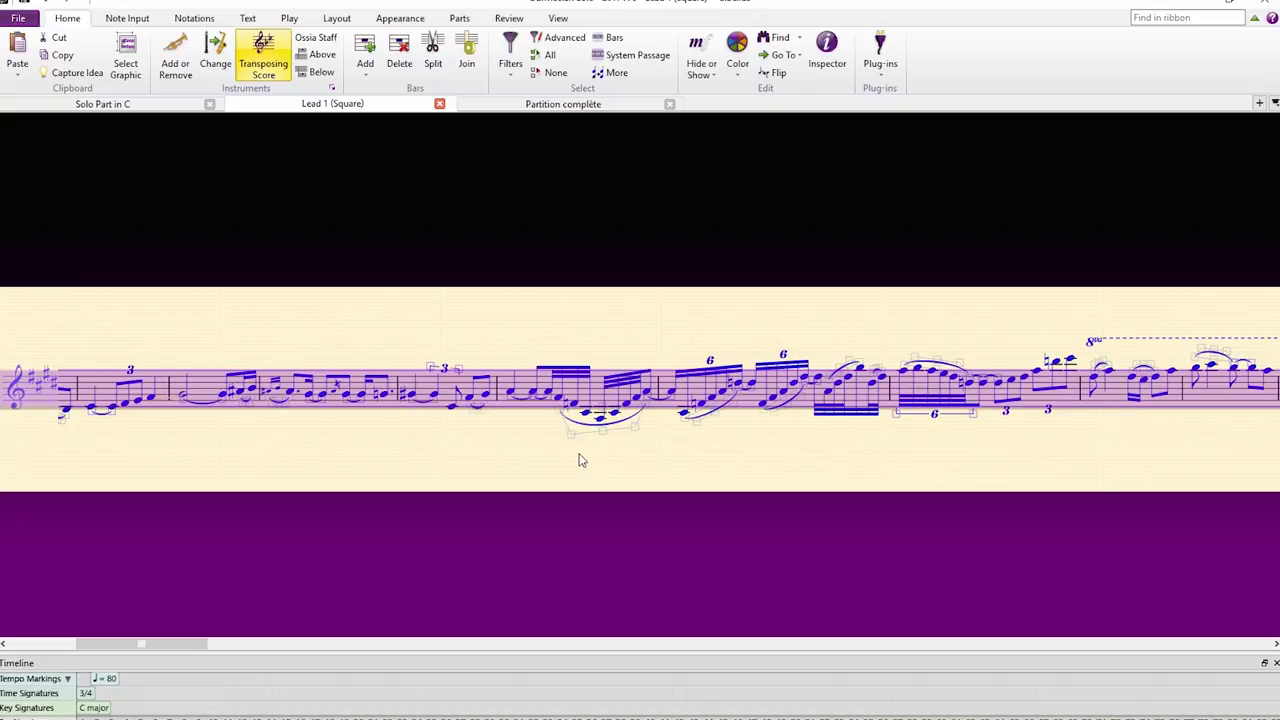
pyautogui.press('Escape')
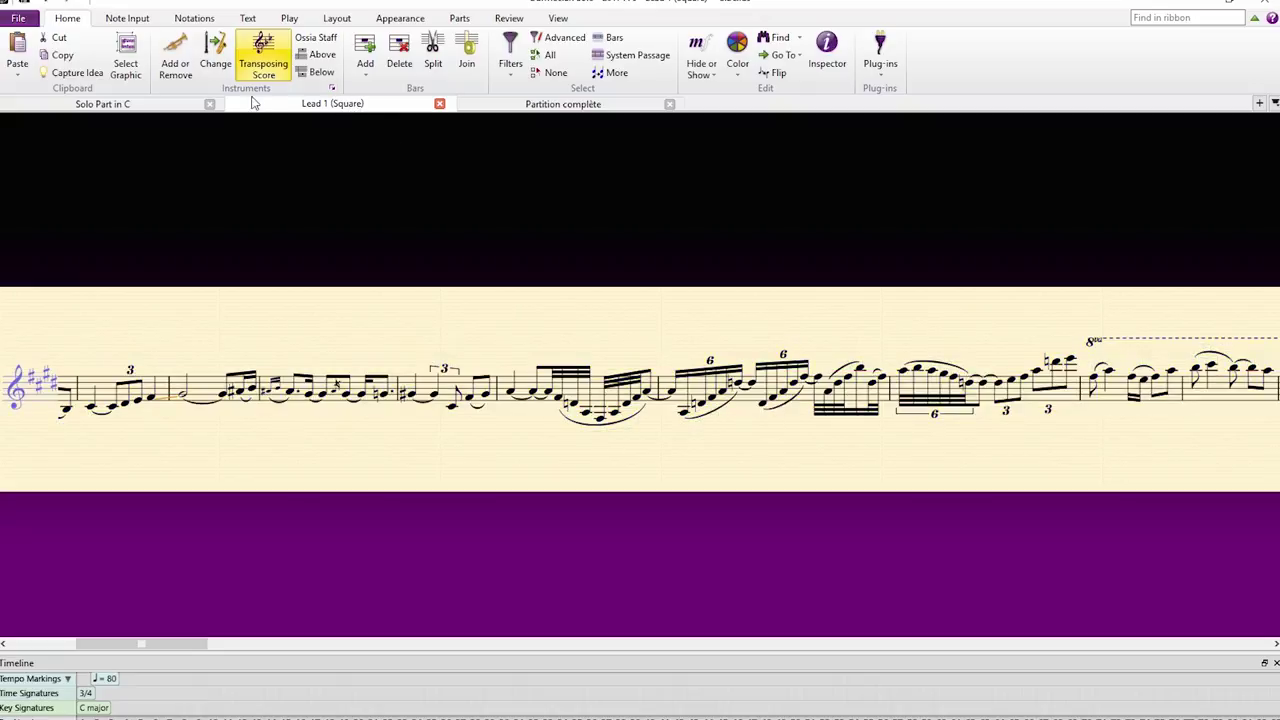
# Set Lead 1 (Square)'s staff type to 0 staff lines, then scroll to later bars.
pyautogui.click(333, 89)
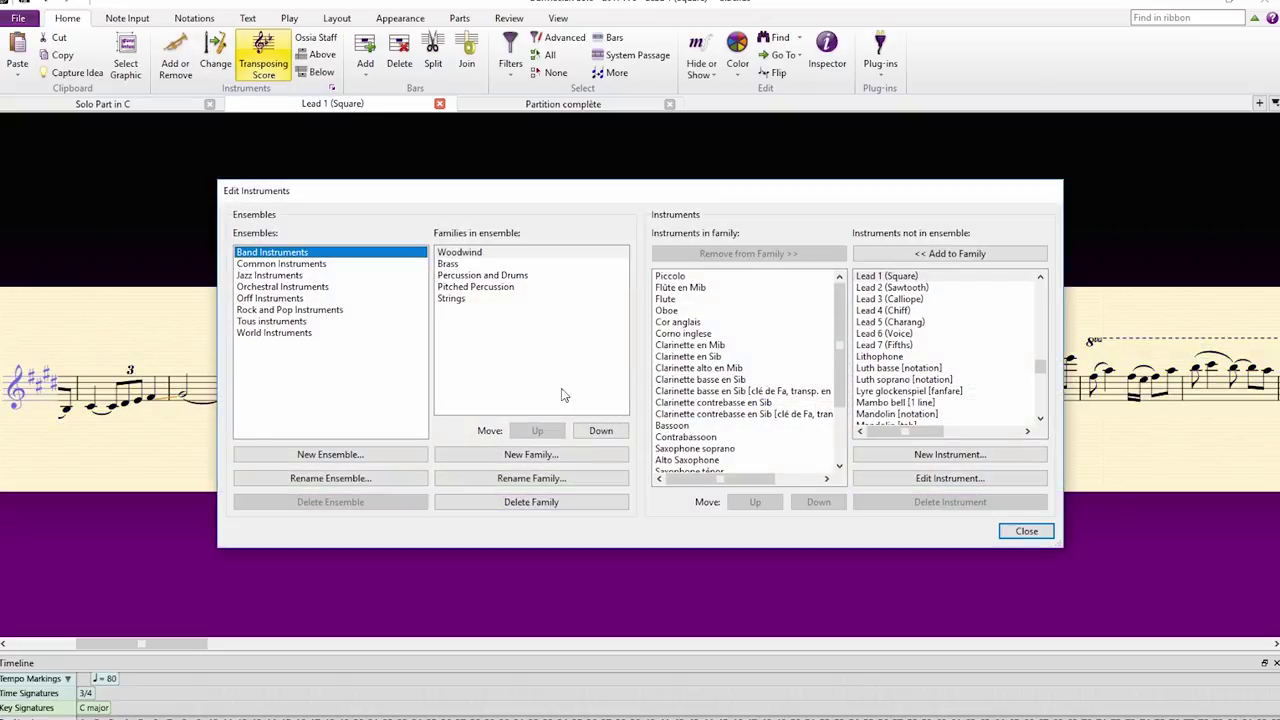
pyautogui.click(917, 479)
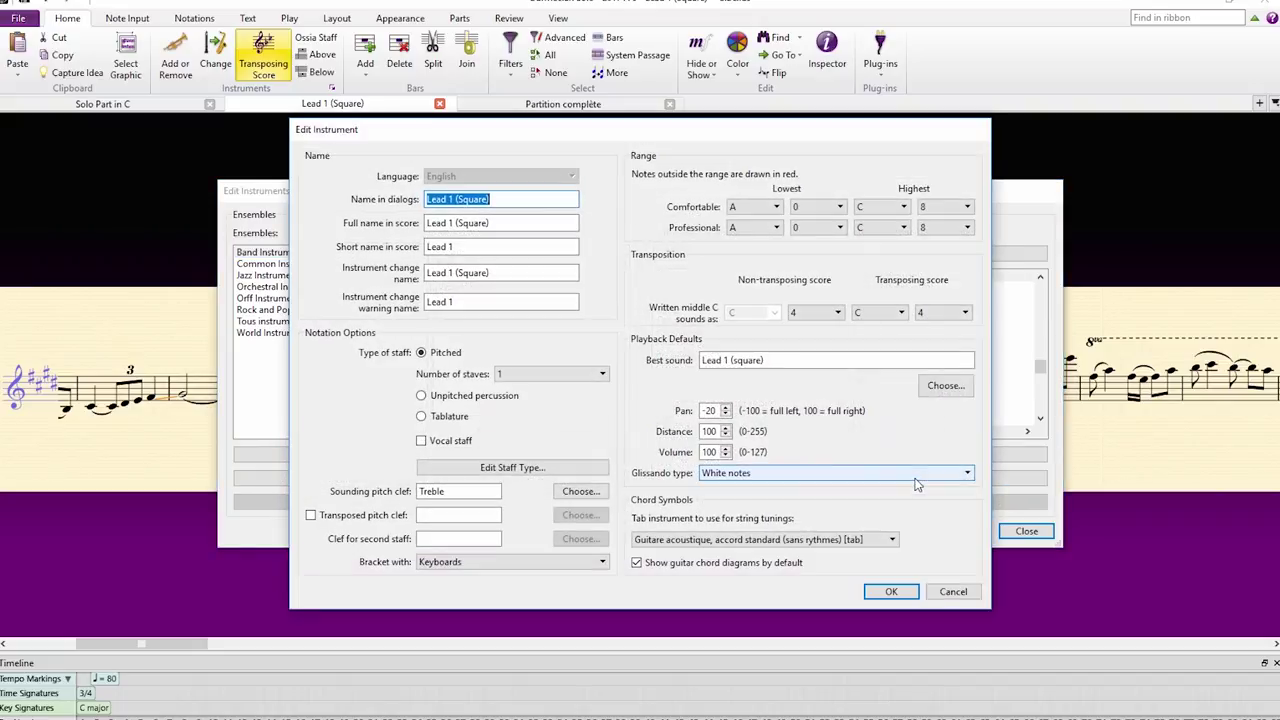
pyautogui.click(500, 468)
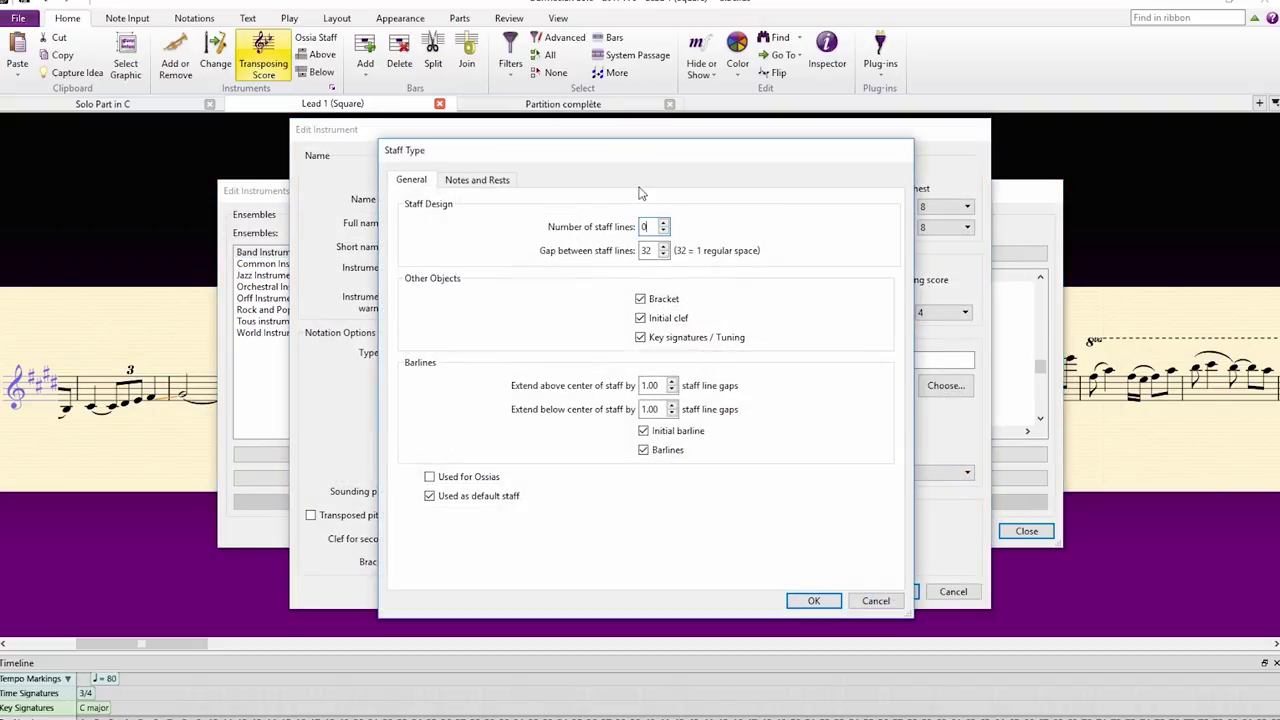
pyautogui.click(813, 600)
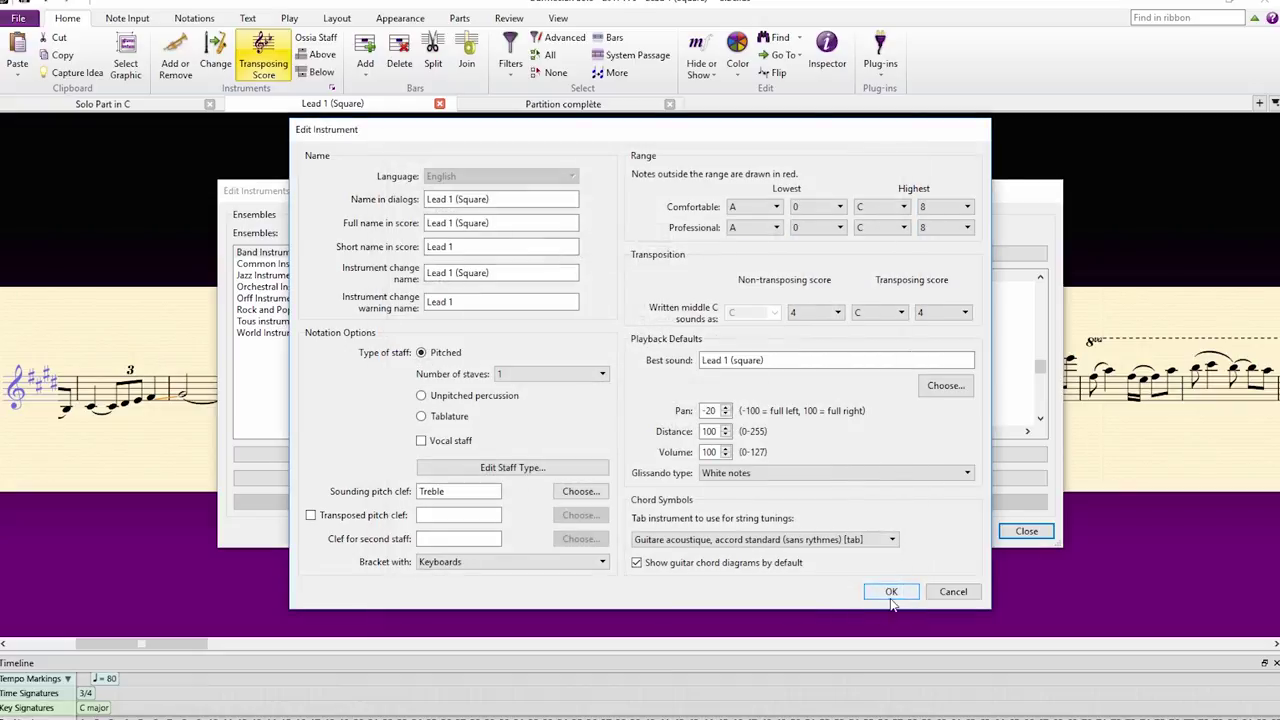
pyautogui.click(894, 591)
pyautogui.click(1027, 531)
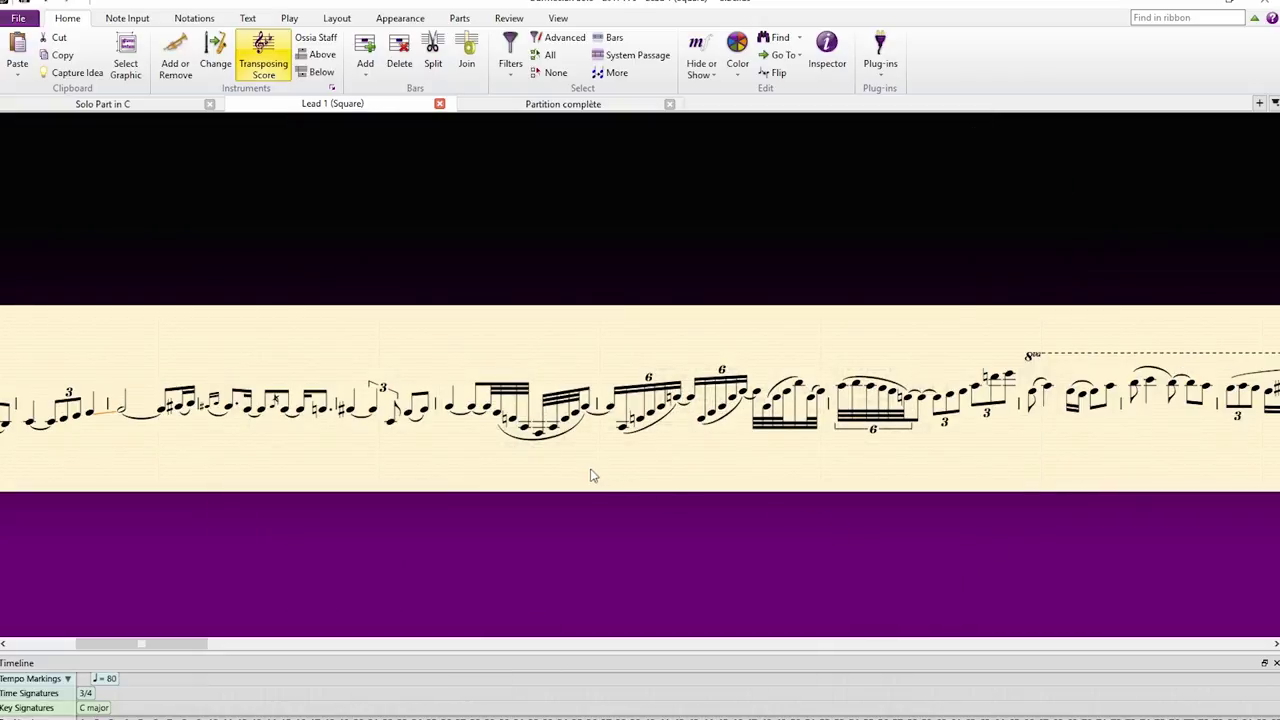
pyautogui.moveTo(591, 476); pyautogui.dragTo(496, 449)
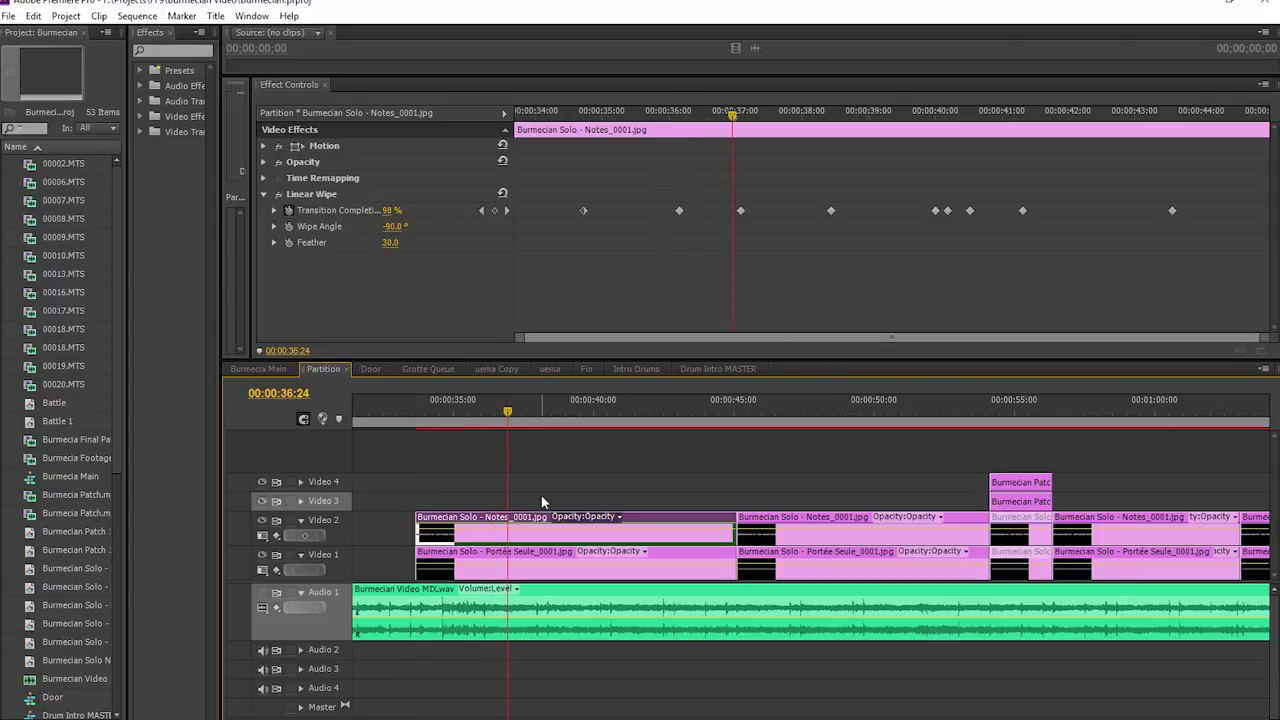
# Select the Notes clip's Linear Wipe keyframe at 00:00:36 in Effect Controls.
pyautogui.click(505, 570)
pyautogui.click(495, 531)
pyautogui.click(679, 211)
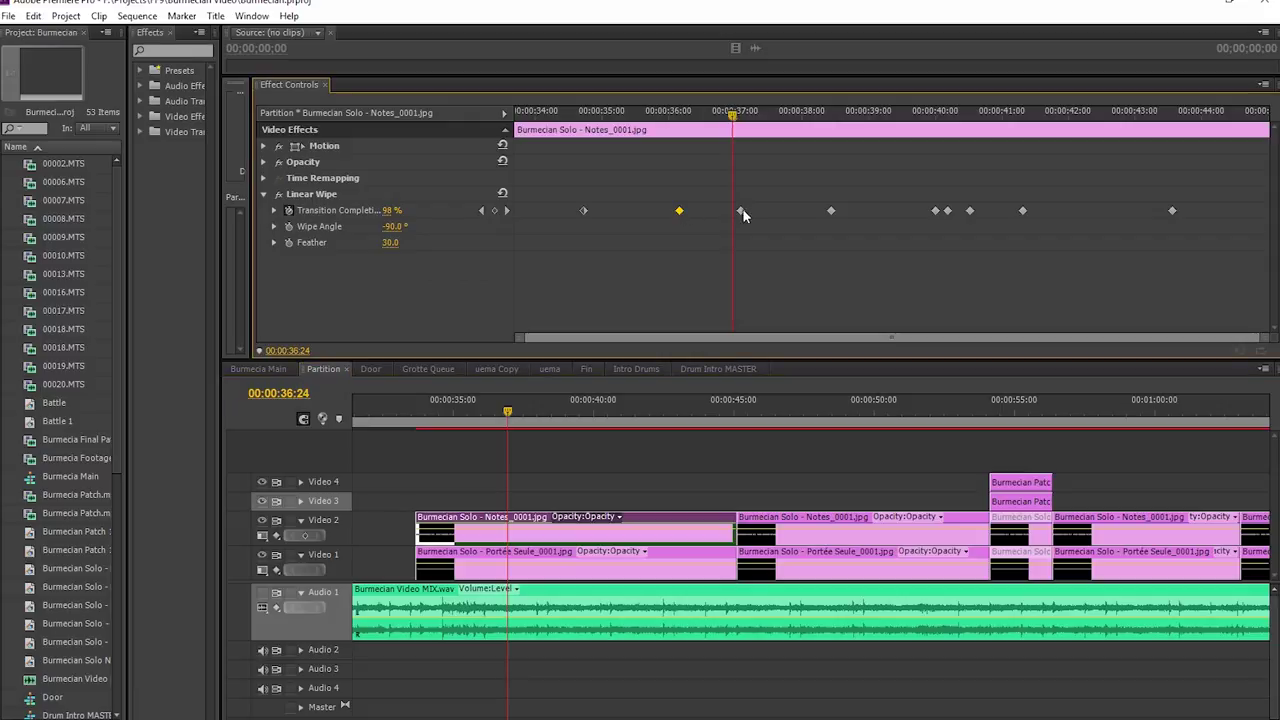